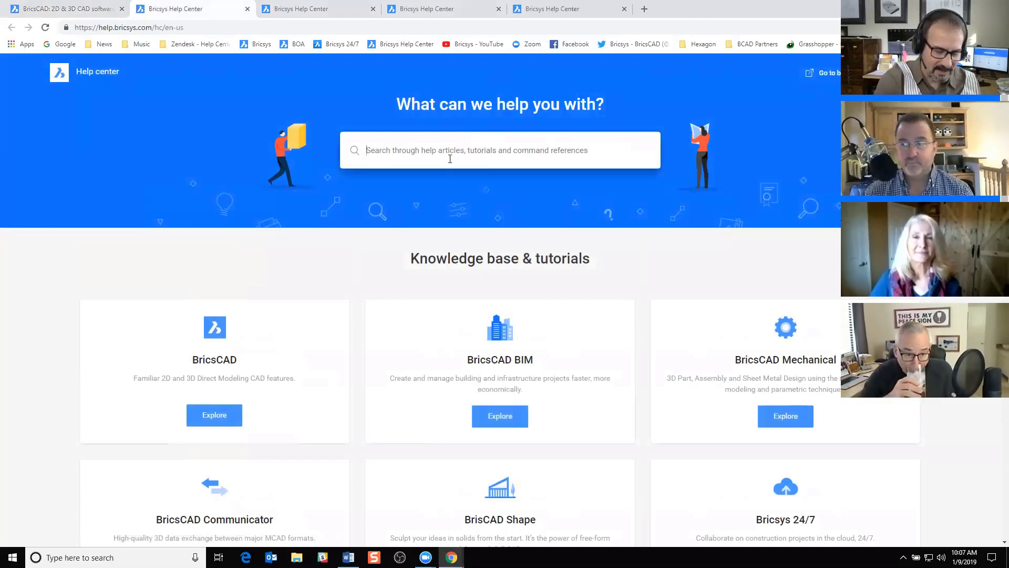
Step: Search the Help Center for "copy", open the Copy command reference, and view its Command Options and Procedures sections
text(copy)
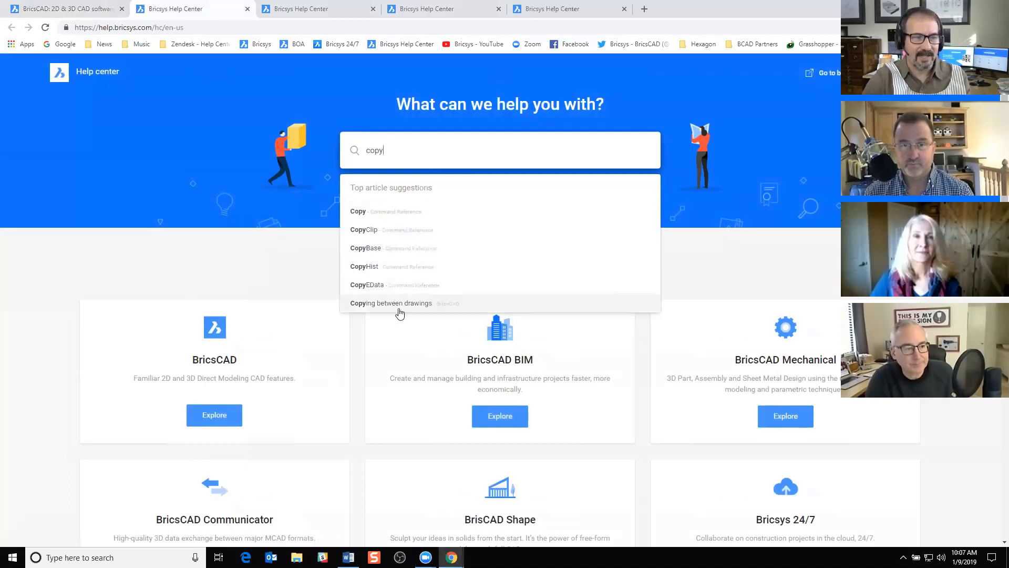
click(406, 212)
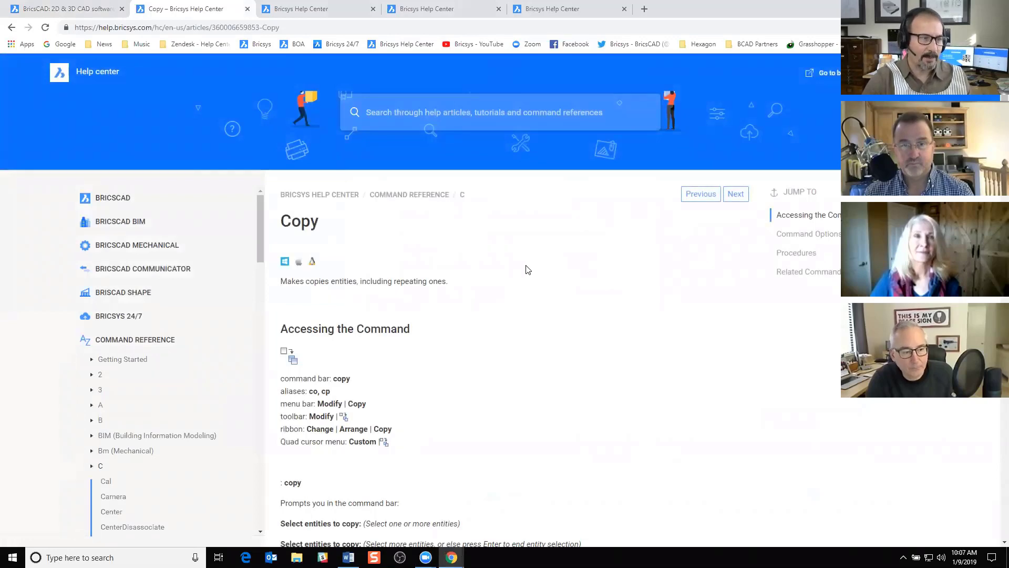
scroll(525, 268, down, 1)
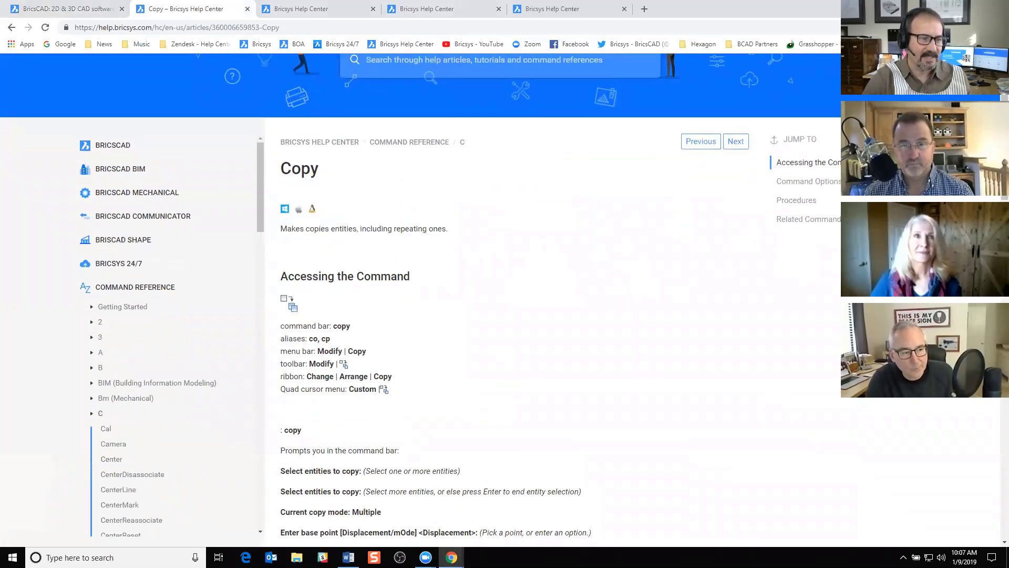
click(809, 180)
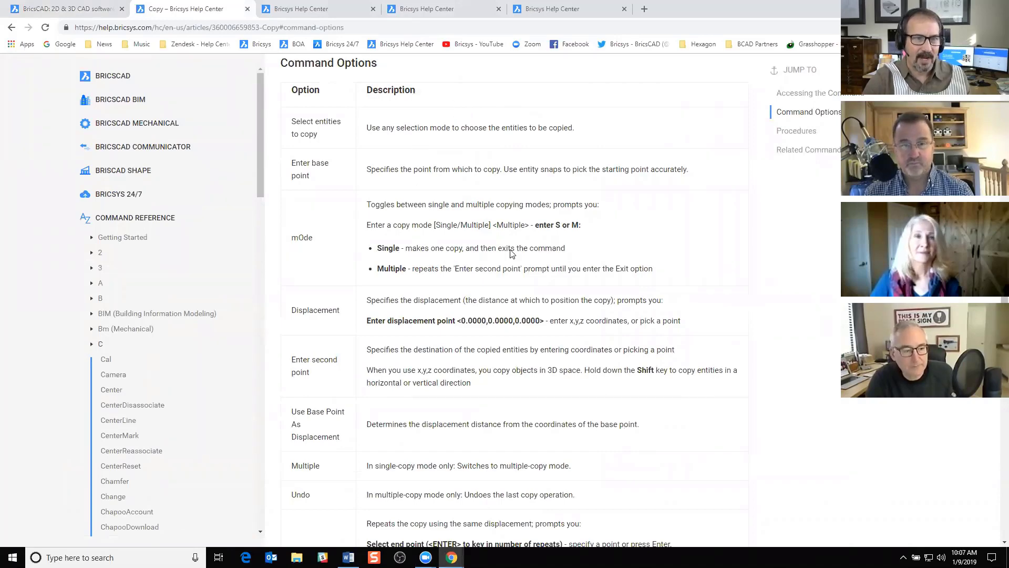
click(793, 131)
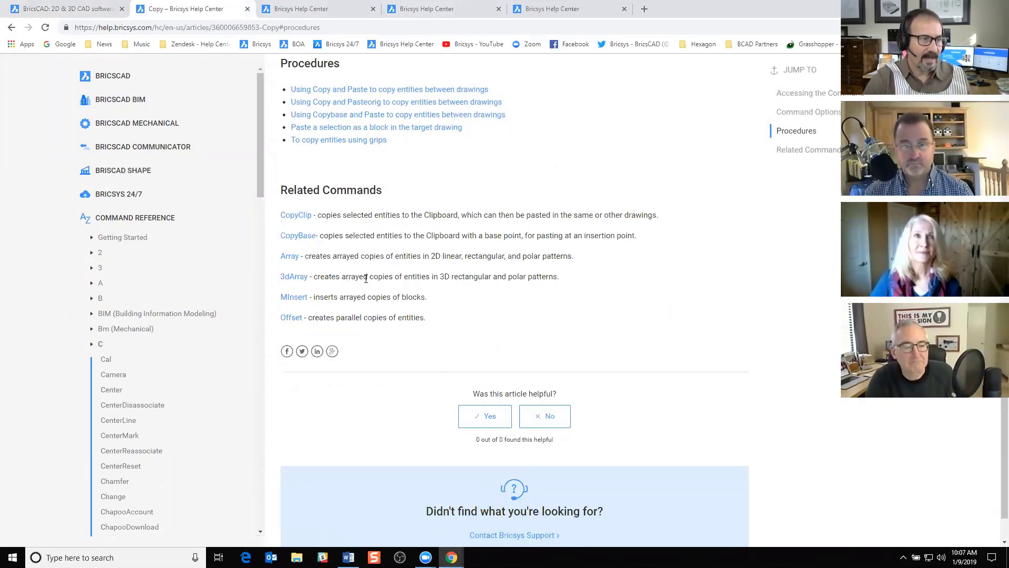
Step: From the Help Center home page's free books and guides, open the BricsCAD for AutoCAD users book
click(285, 9)
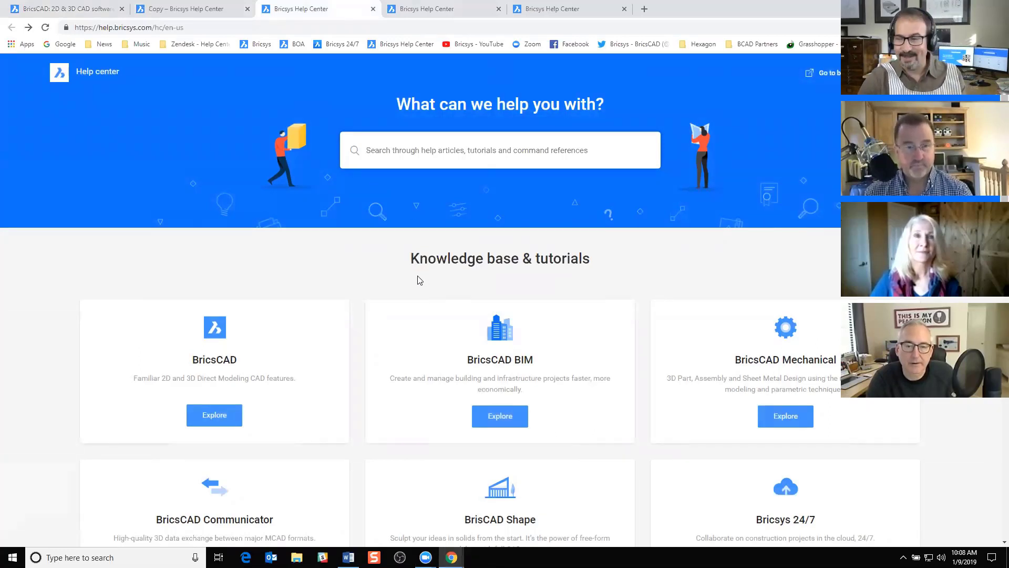
scroll(417, 282, down, 5)
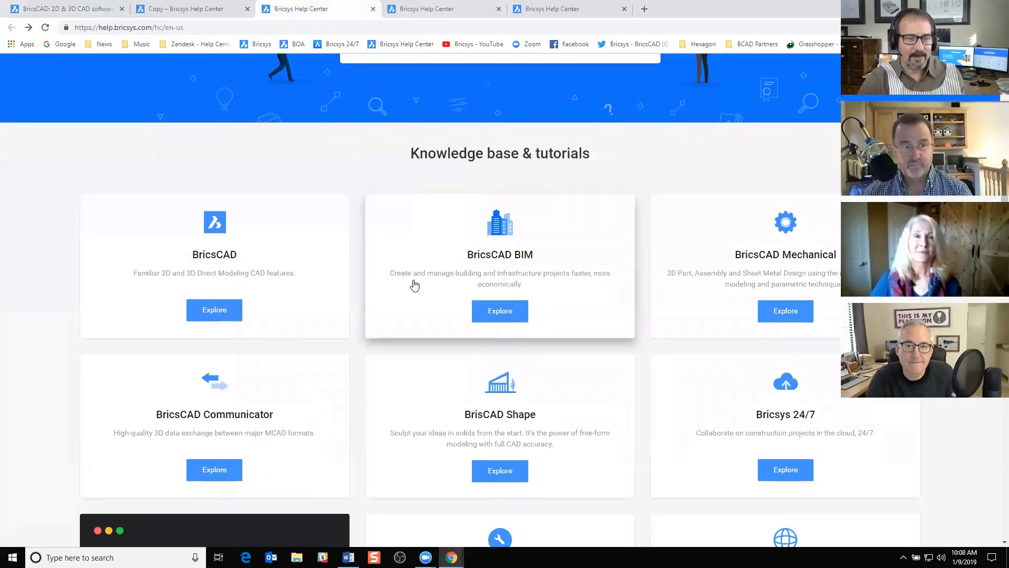
scroll(414, 285, down, 6)
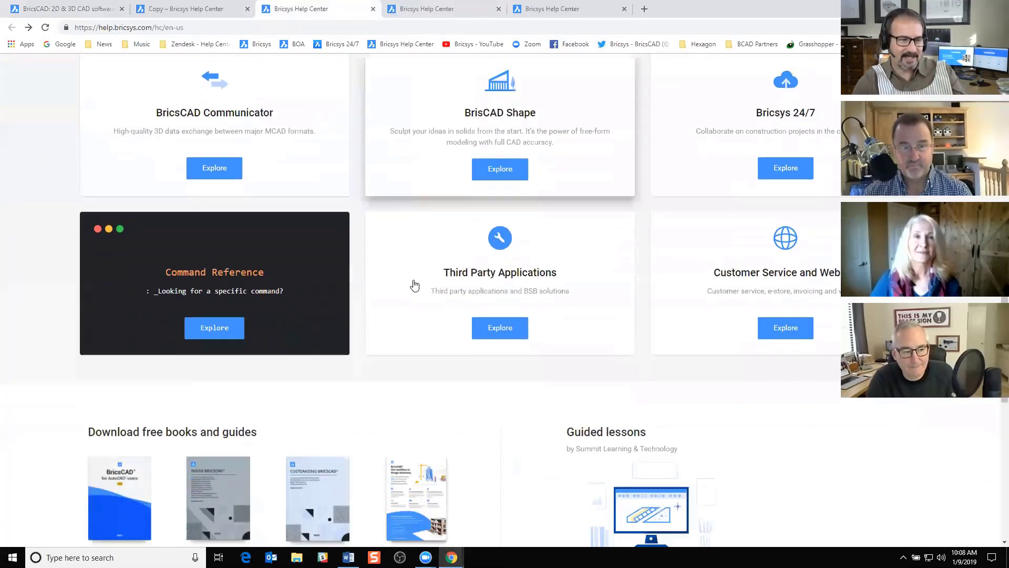
scroll(414, 282, down, 1)
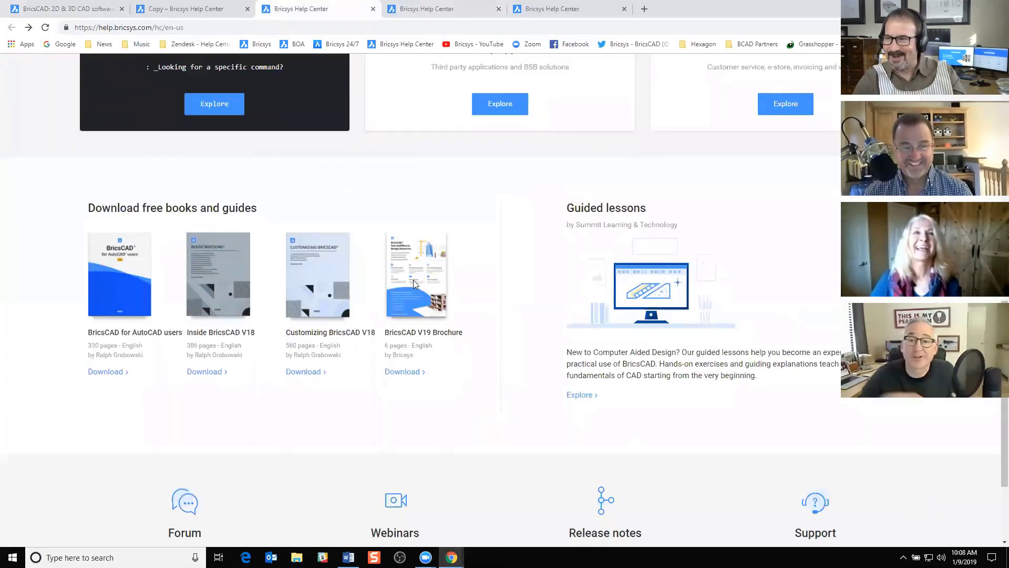
scroll(413, 280, down, 1)
scroll(414, 282, down, 1)
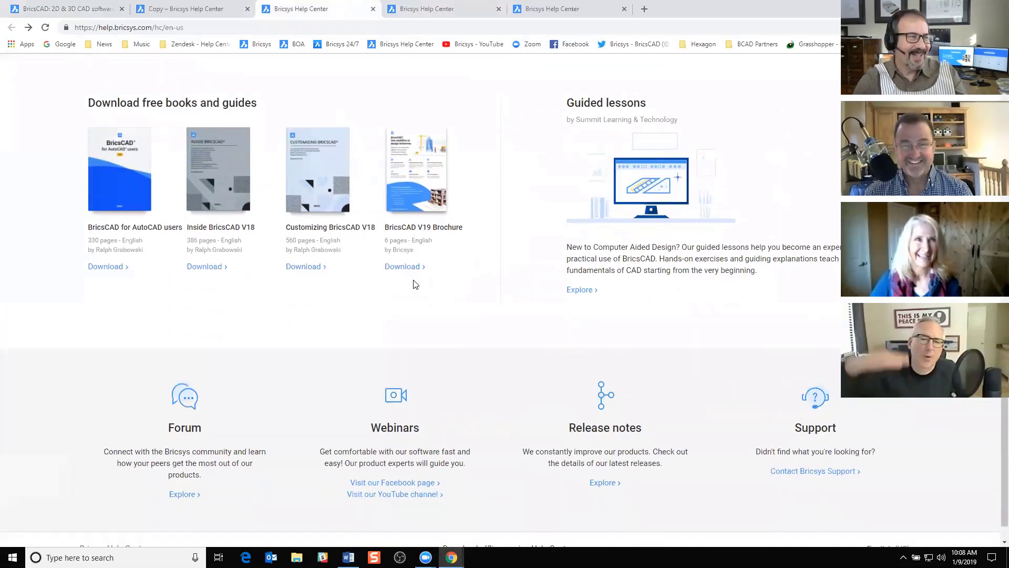
scroll(414, 285, down, 1)
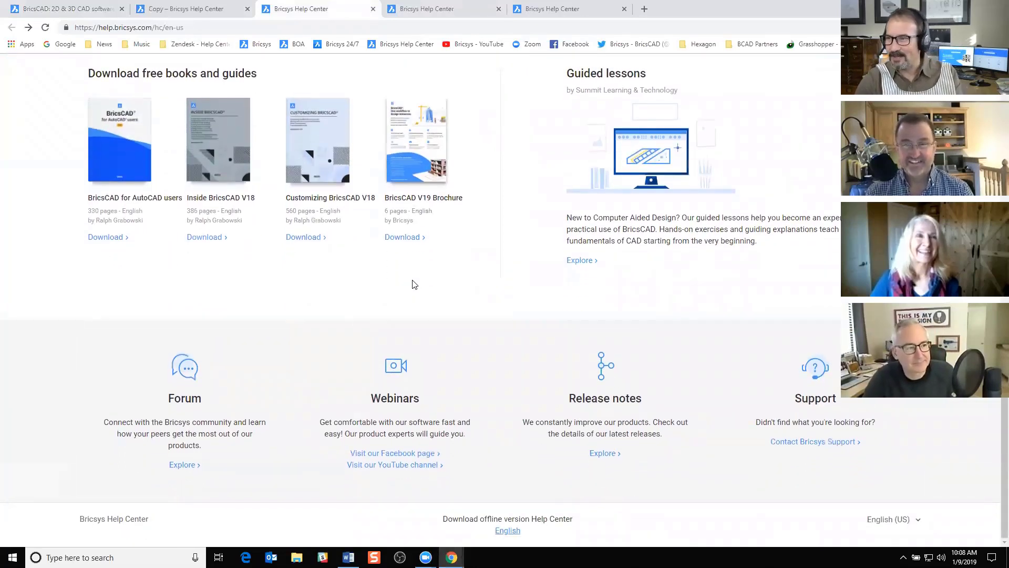
click(109, 237)
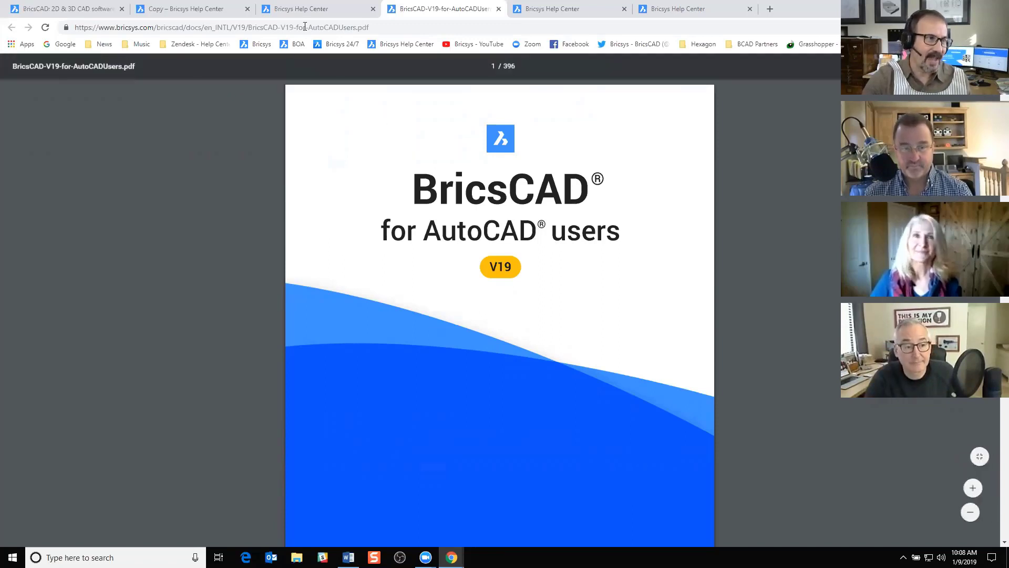
Step: Open the English offline version of the Help Center and go to its table of contents
click(310, 9)
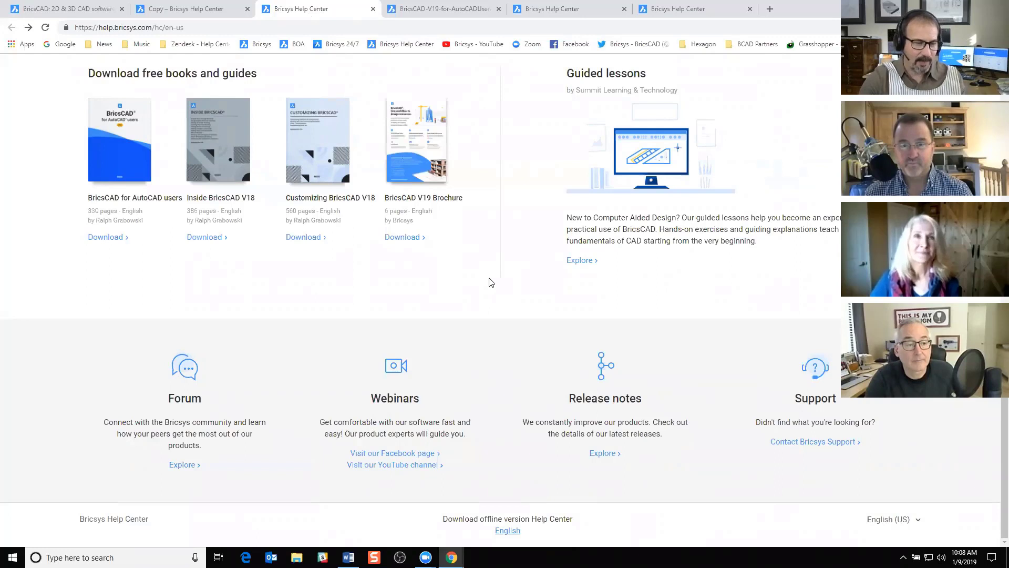
click(499, 531)
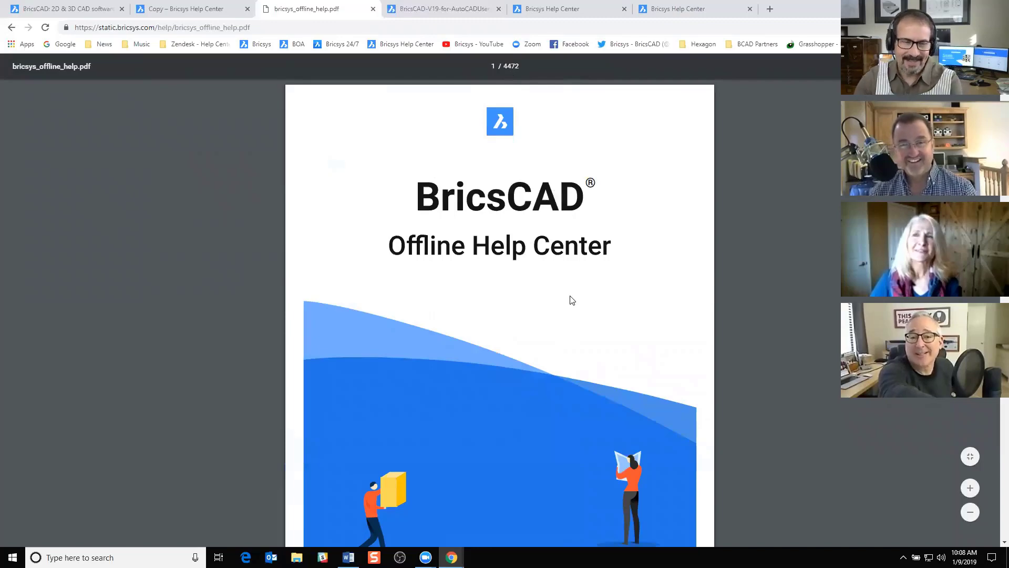
scroll(576, 300, down, 20)
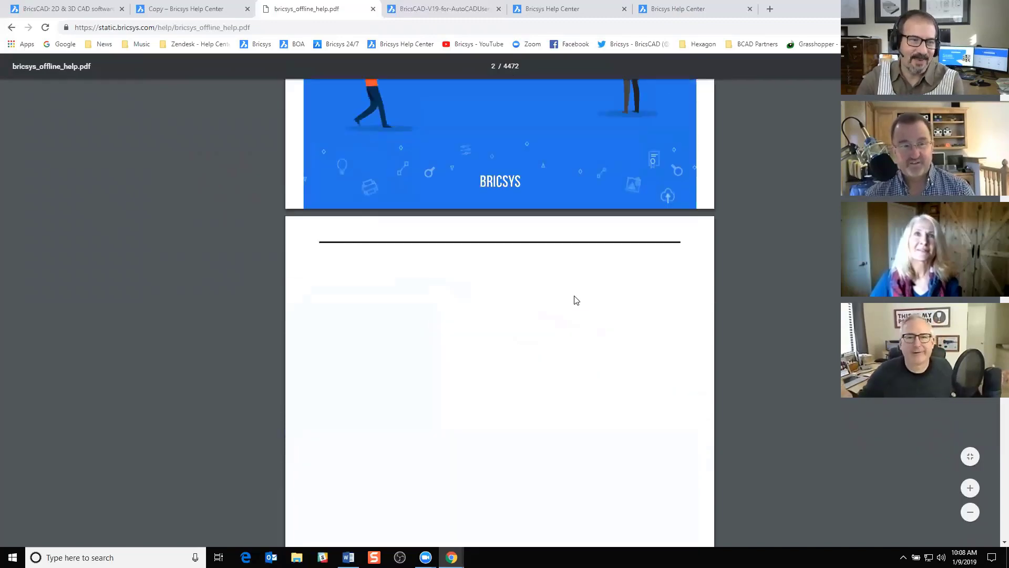
scroll(576, 300, up, 2)
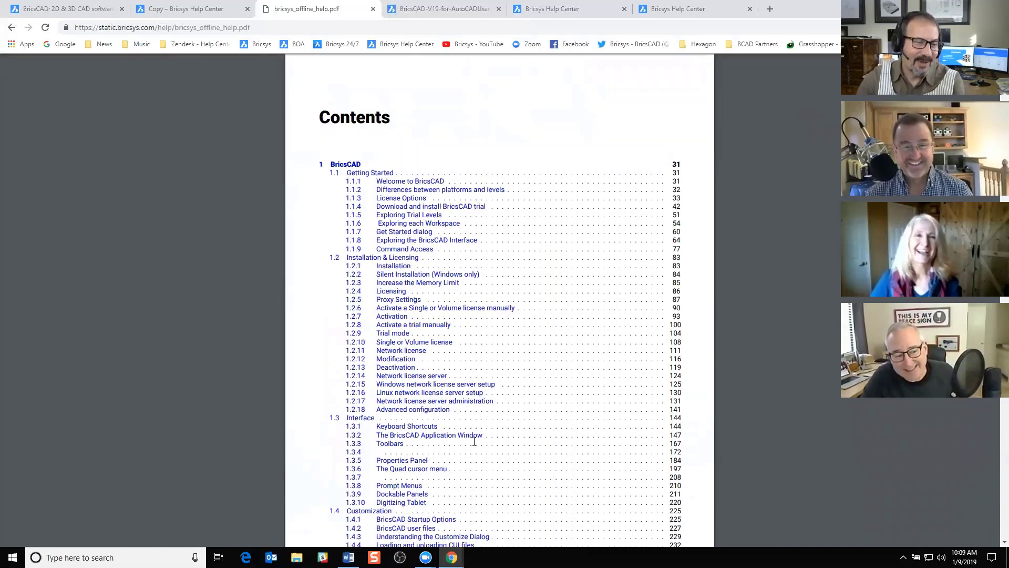
scroll(483, 427, down, 1)
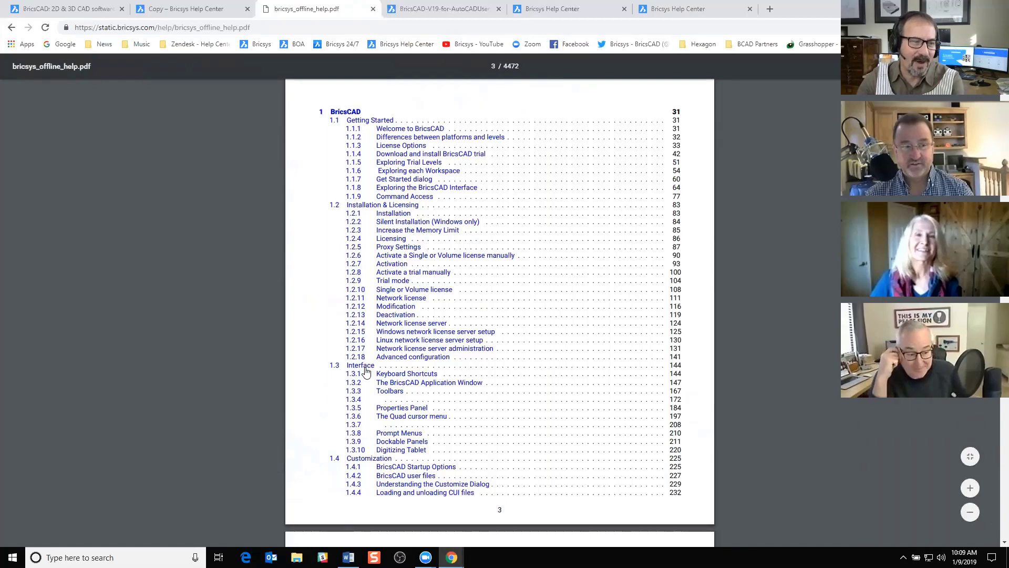
Step: Go to the Interface chapter of the offline help and view the linked BricsCAD keyboard shortcut map PDF
click(366, 368)
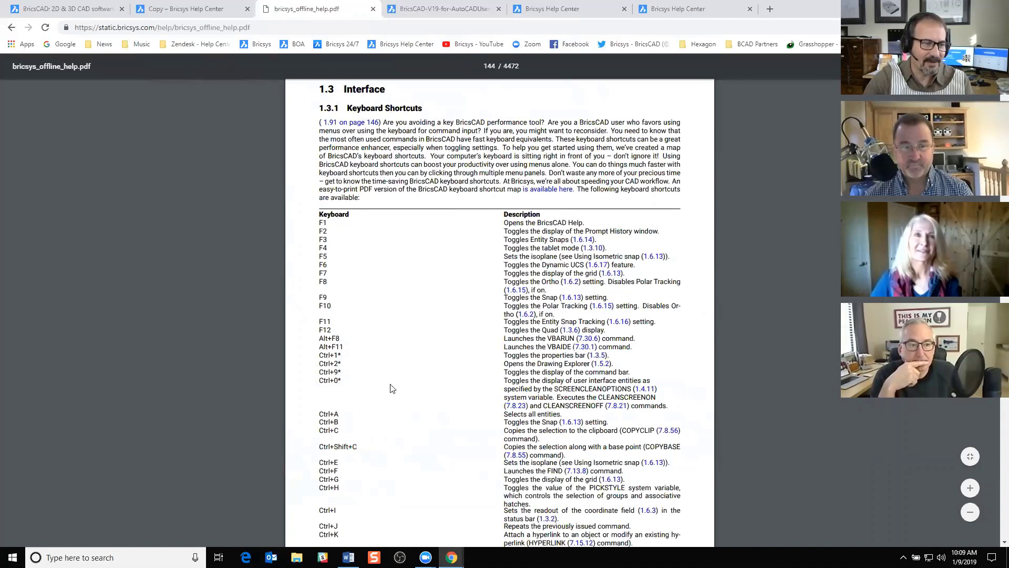
click(559, 190)
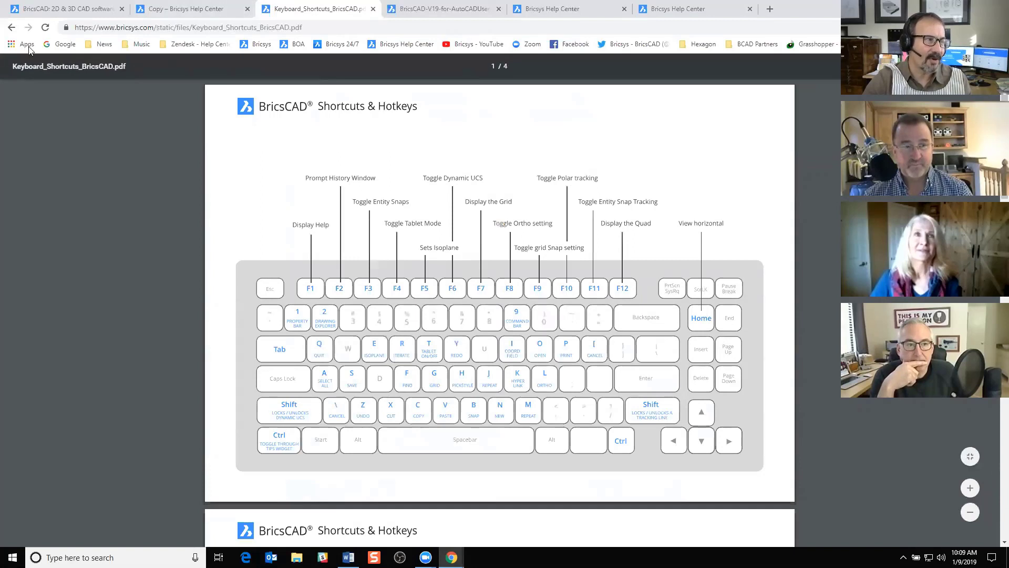
click(12, 29)
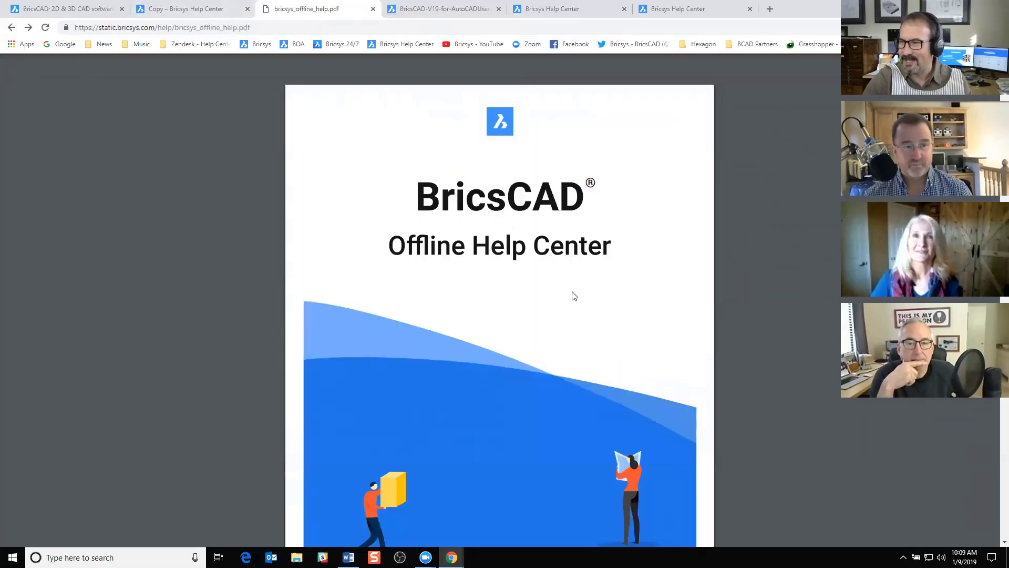
Step: Return to the Help Center home page and open the Installation & Licensing topic in the BricsCAD category
click(186, 9)
click(415, 12)
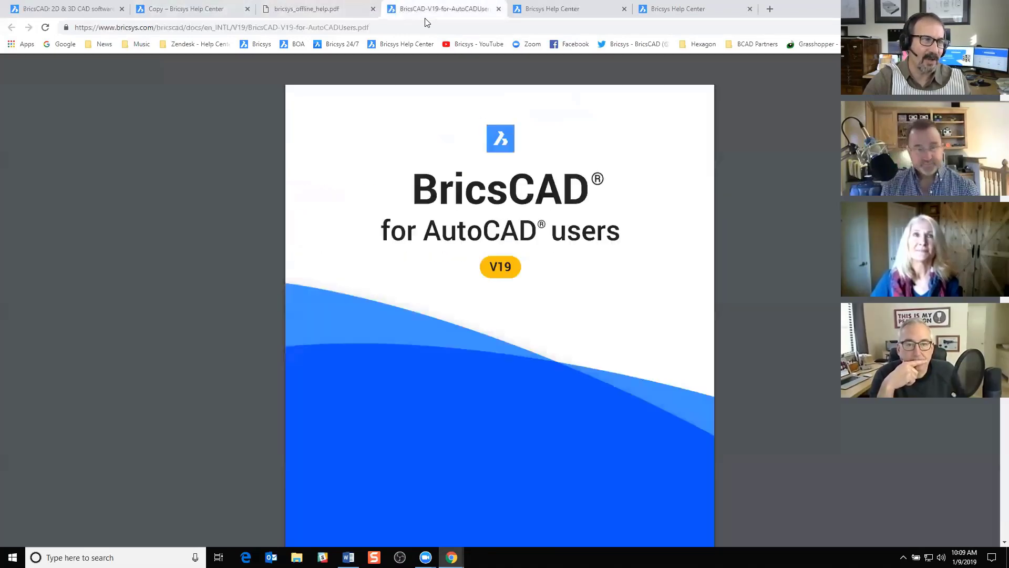
click(673, 10)
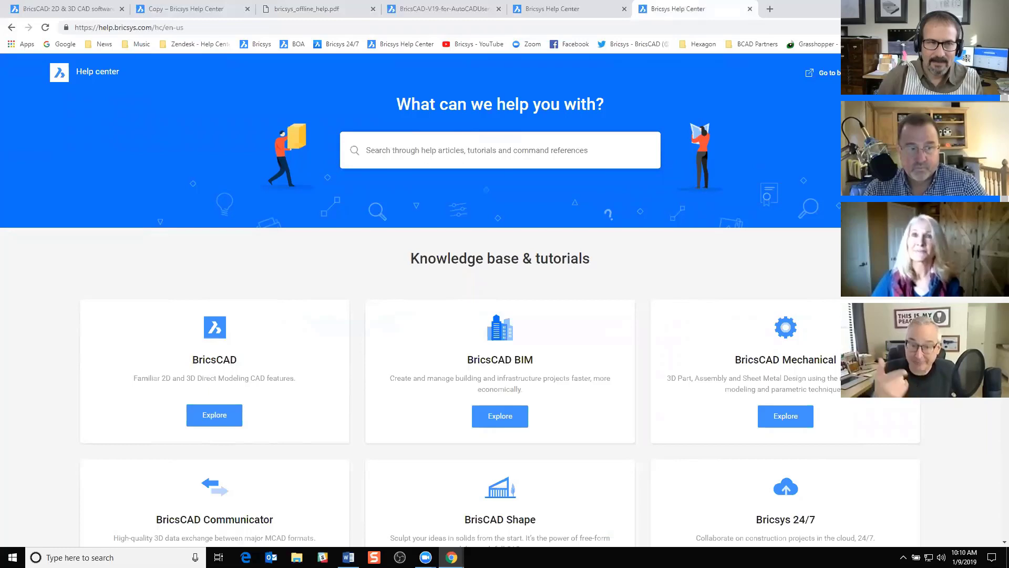
click(204, 417)
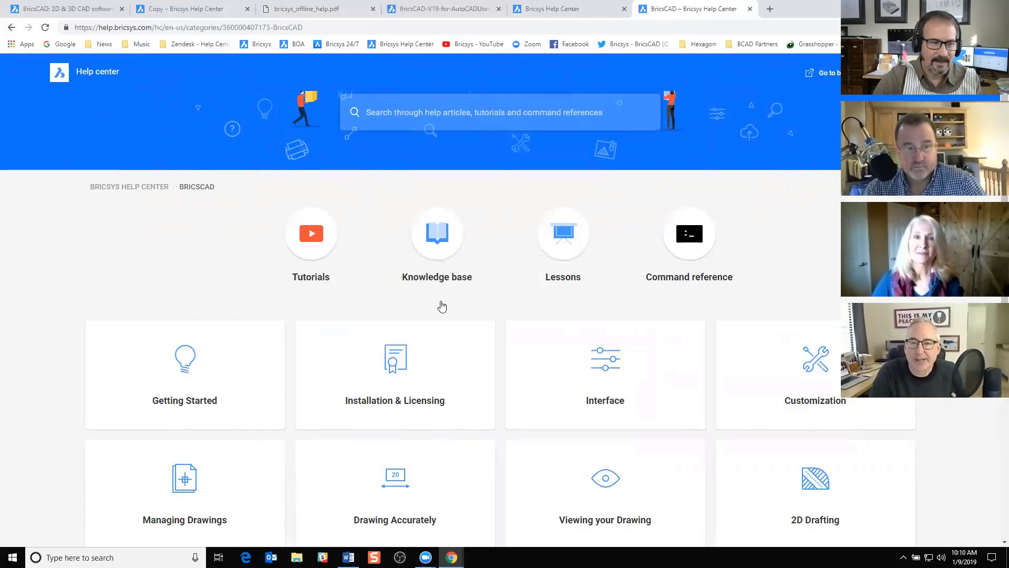
scroll(442, 307, down, 2)
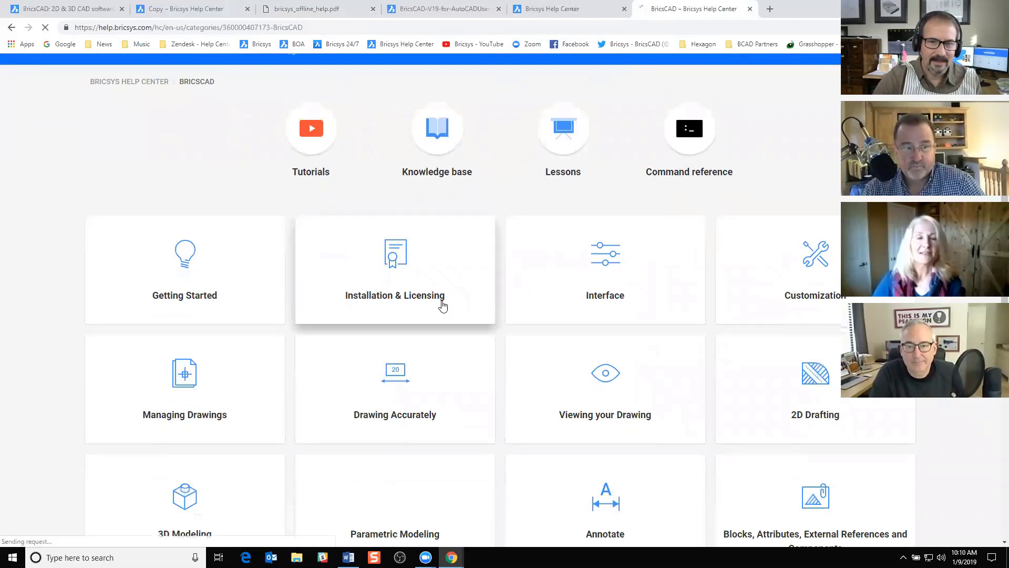
click(441, 304)
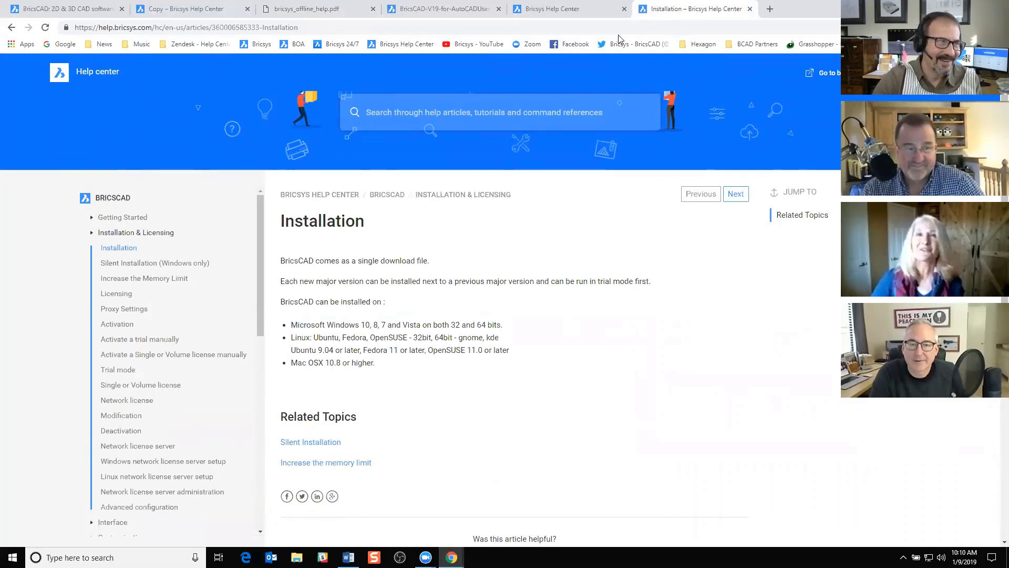
Step: Switch to the Townhouse Floor plans drawing in BricsCAD and examine the kitchen sink and surrounding counter
key(ctrl+3)
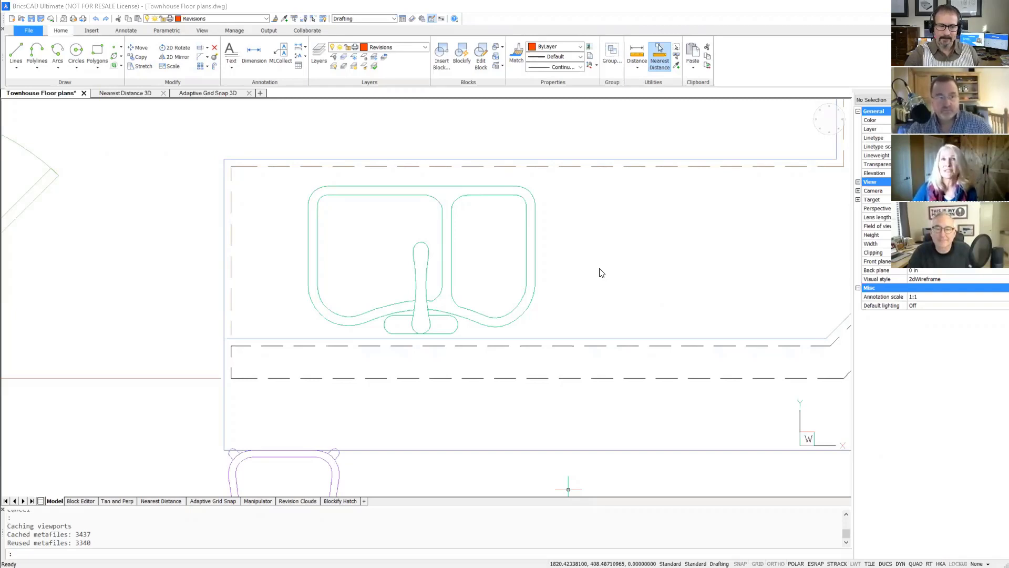
click(361, 170)
click(358, 174)
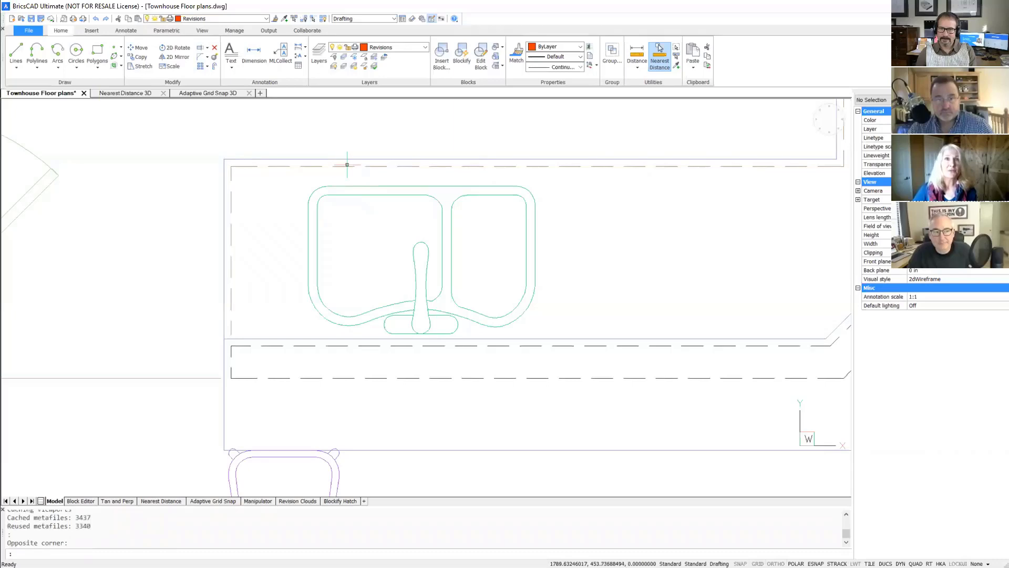
scroll(392, 171, down, 5)
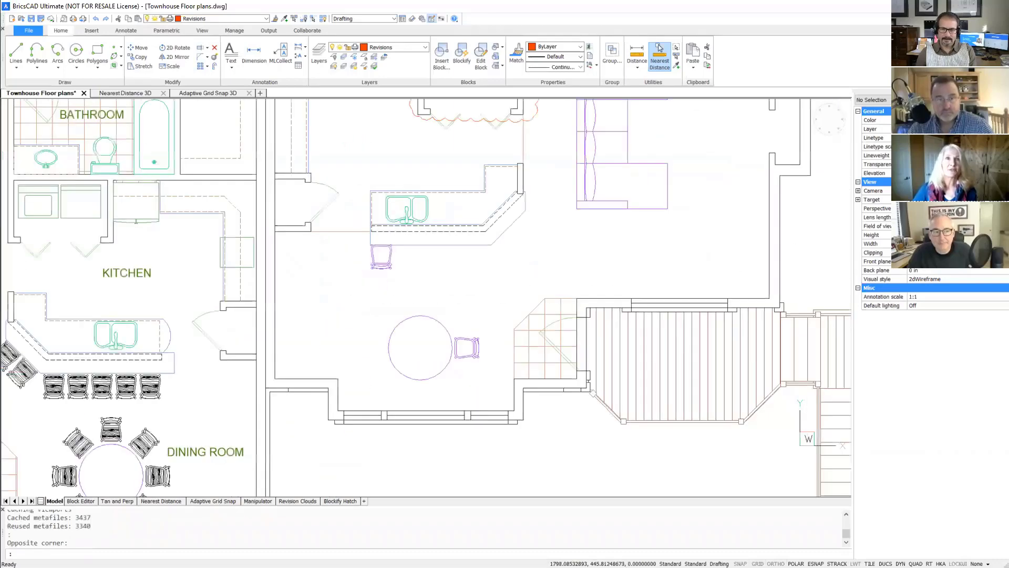
scroll(409, 190, up, 3)
scroll(333, 316, up, 2)
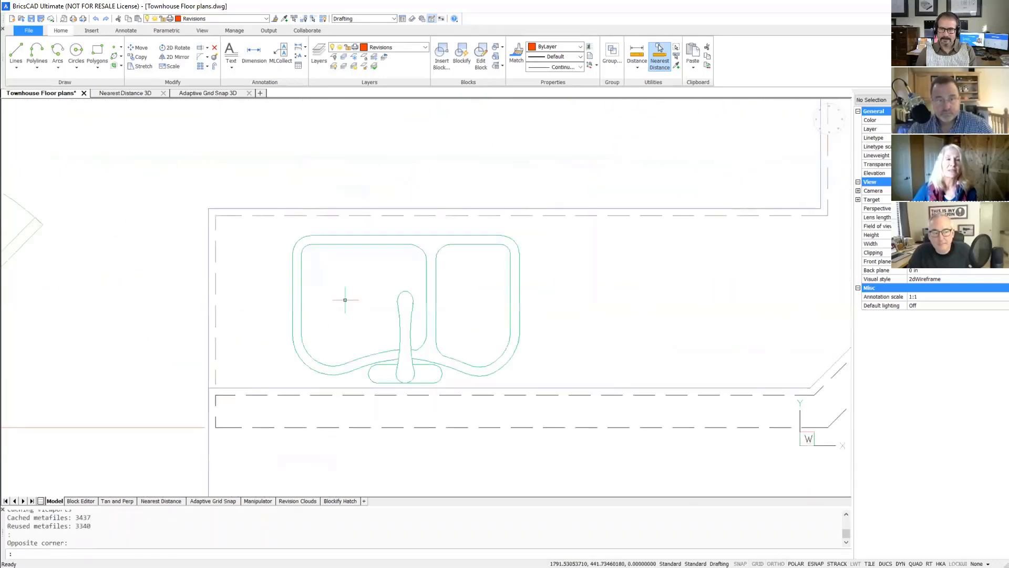
middle_drag(342, 298, 366, 227)
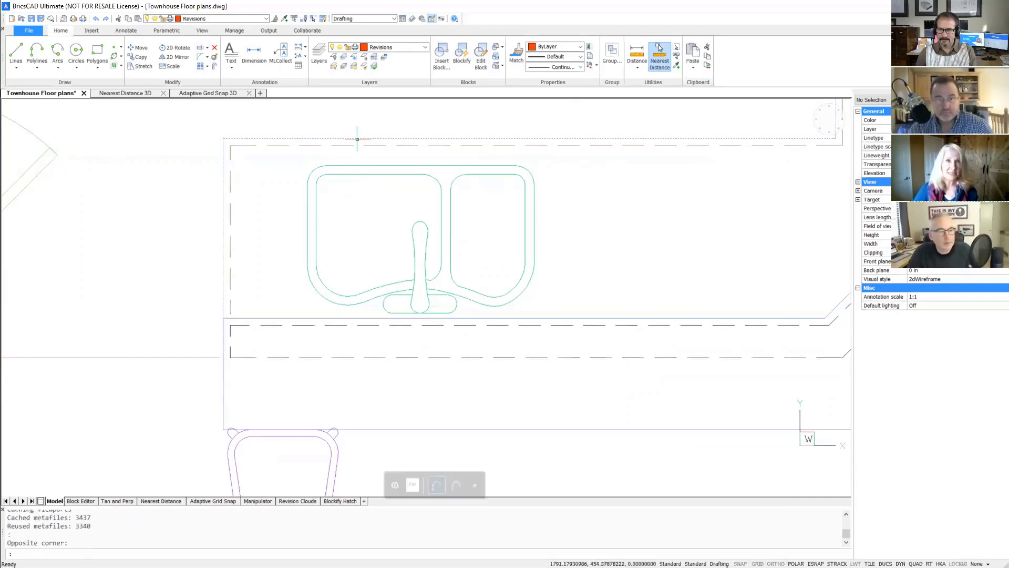
Step: Measure the nearest distance between the dashed cabinet polyline above the sink and the kitchen sink block
mouse_move(358, 140)
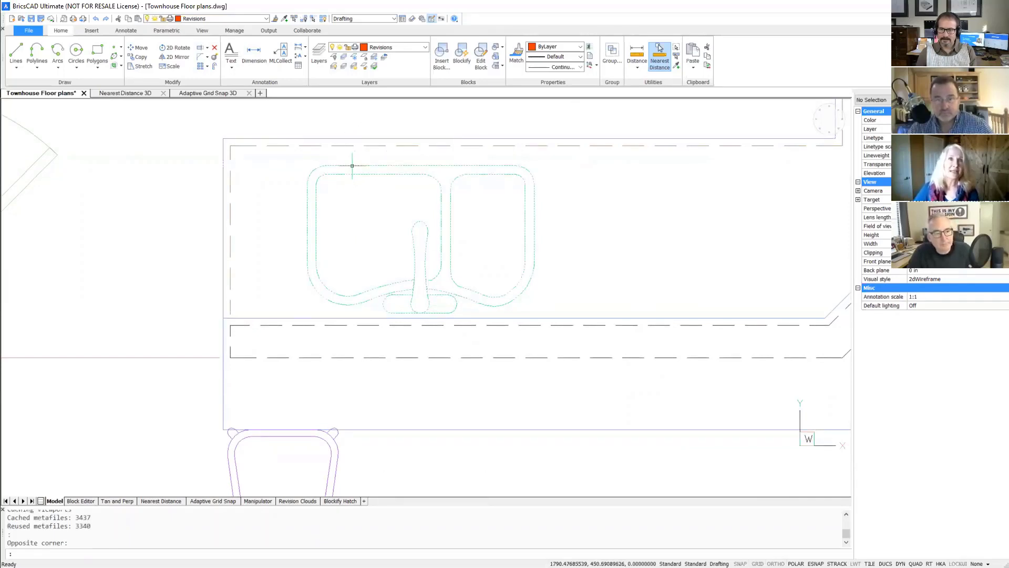
mouse_move(352, 166)
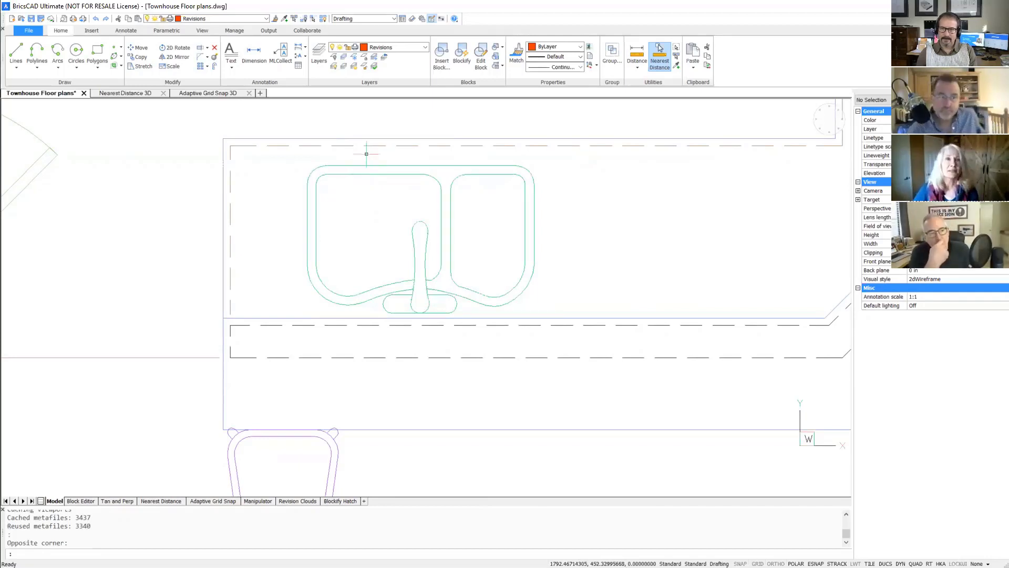
key(ctrl)
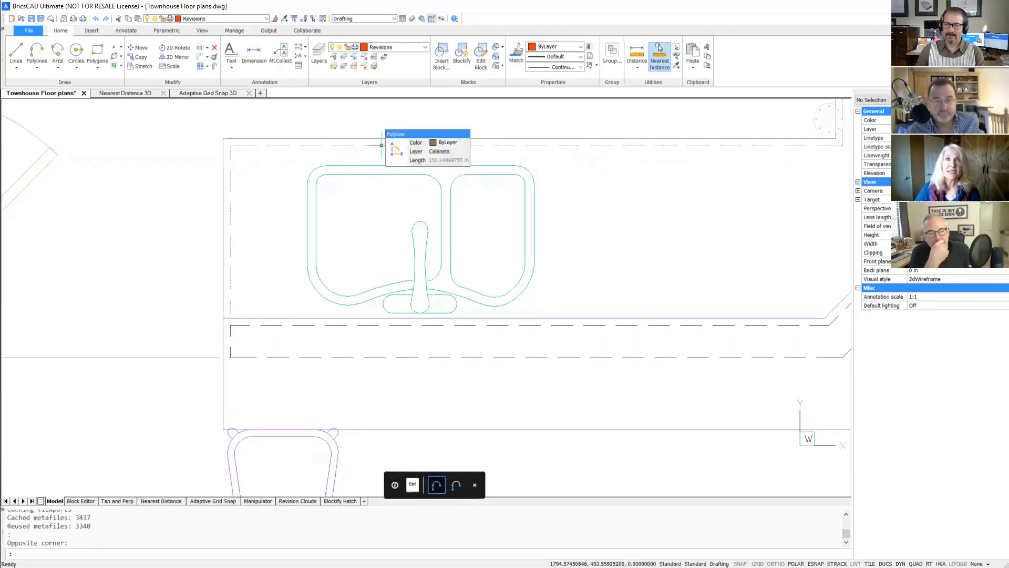
click(381, 145)
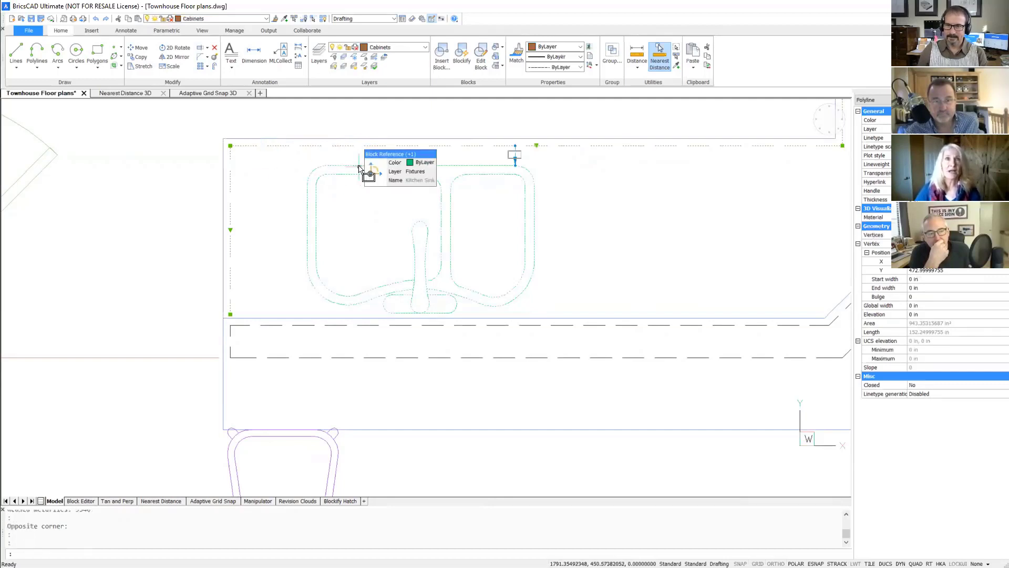
click(359, 166)
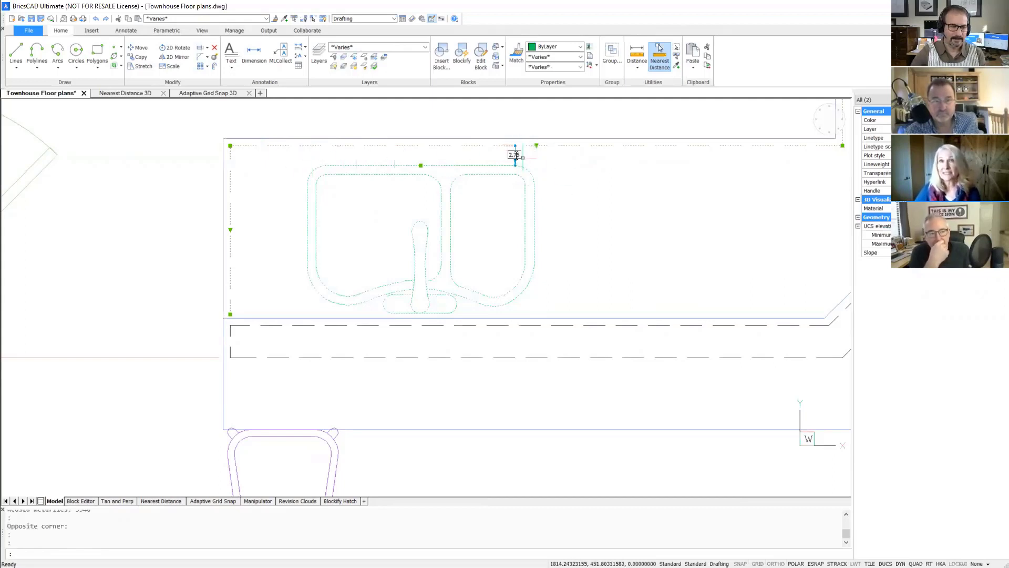
Step: Set the nearest distance between the dashed cabinet polyline and the kitchen sink block to 1 and clear the selection
click(515, 155)
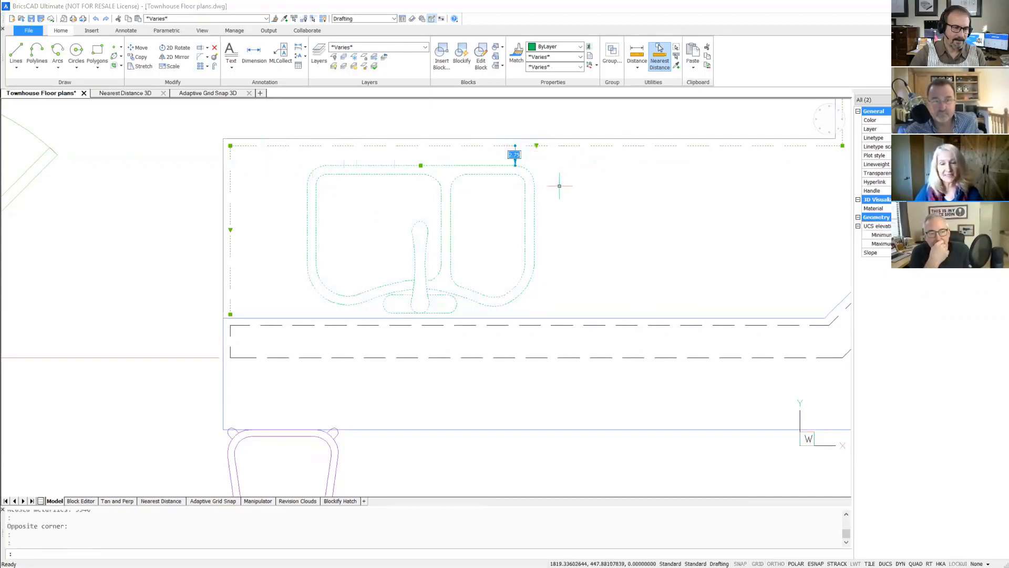
text(1)
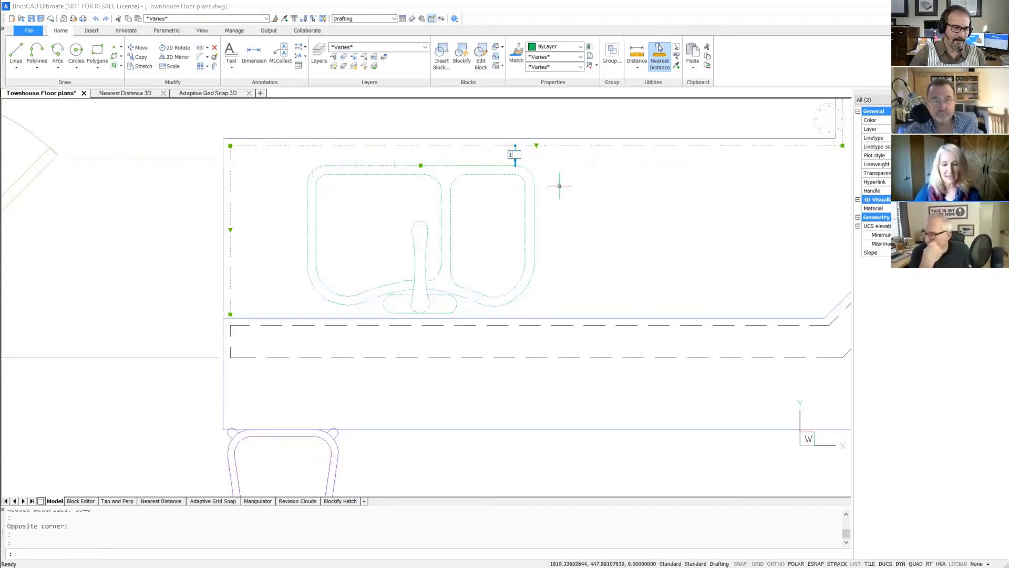
key(Return)
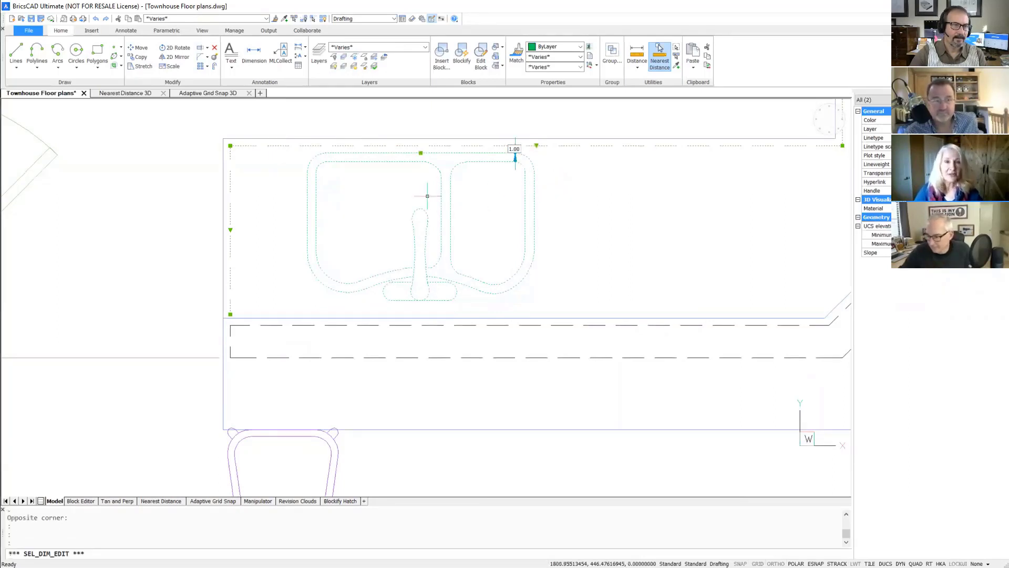
key(Escape)
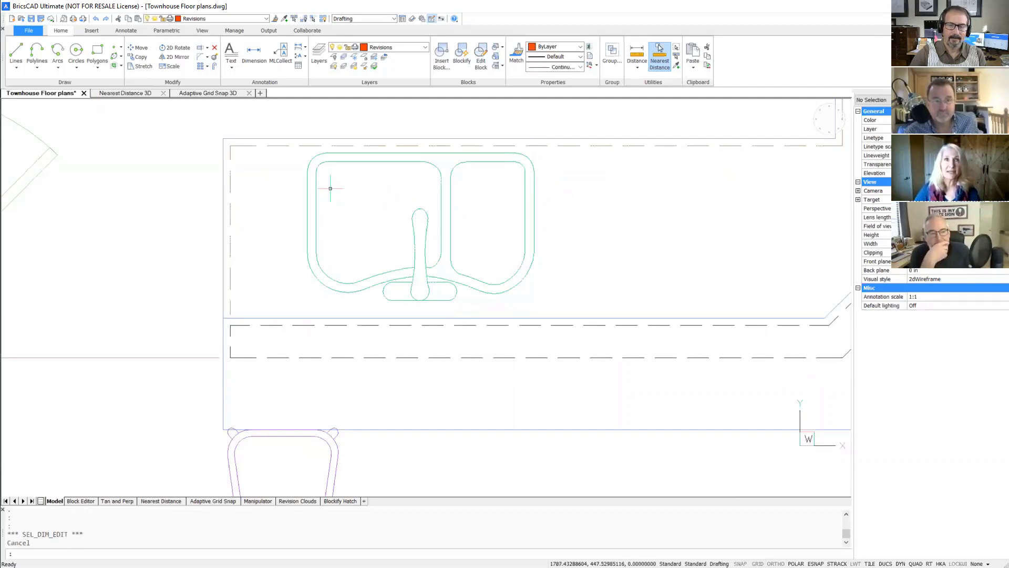
Step: Set the nearest distance between the left segment of the dashed cabinet polyline and the sink block to 30
mouse_move(230, 181)
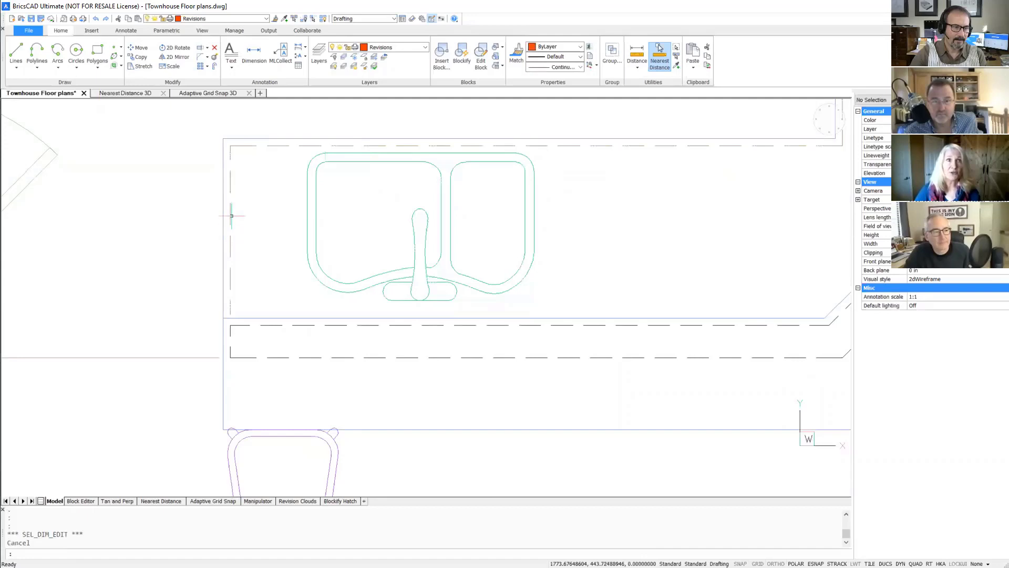
mouse_move(231, 215)
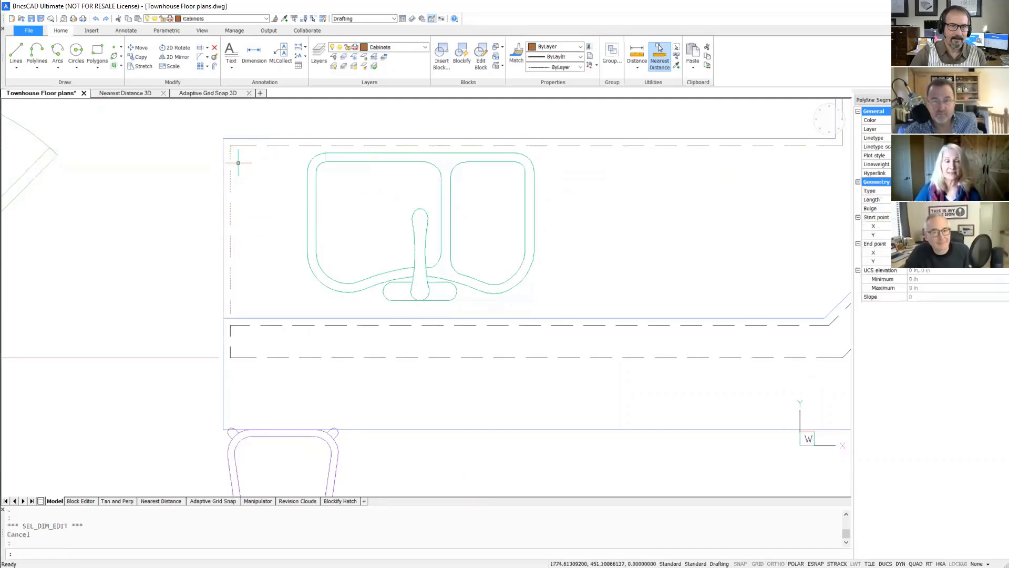
click(309, 203)
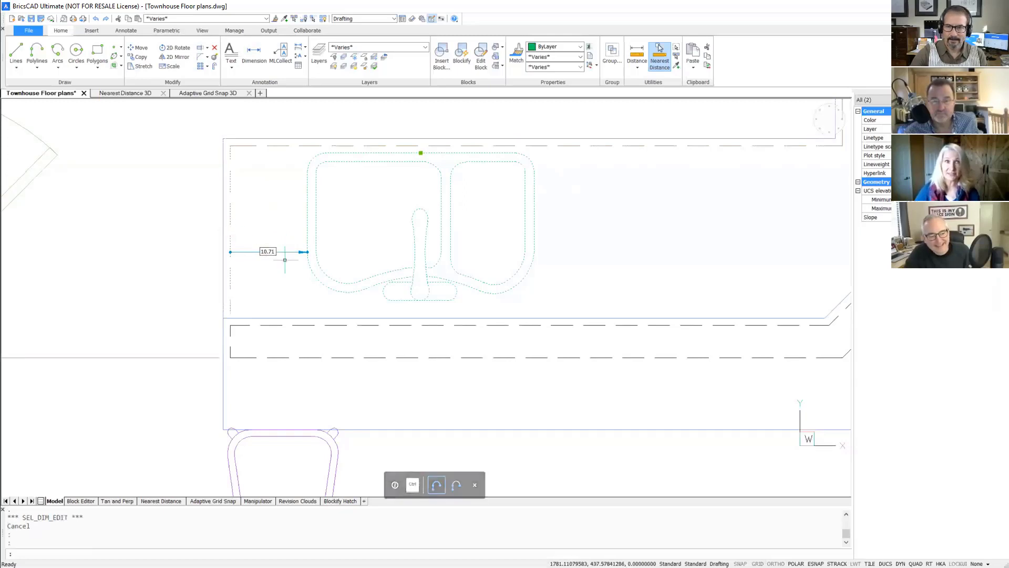
click(269, 251)
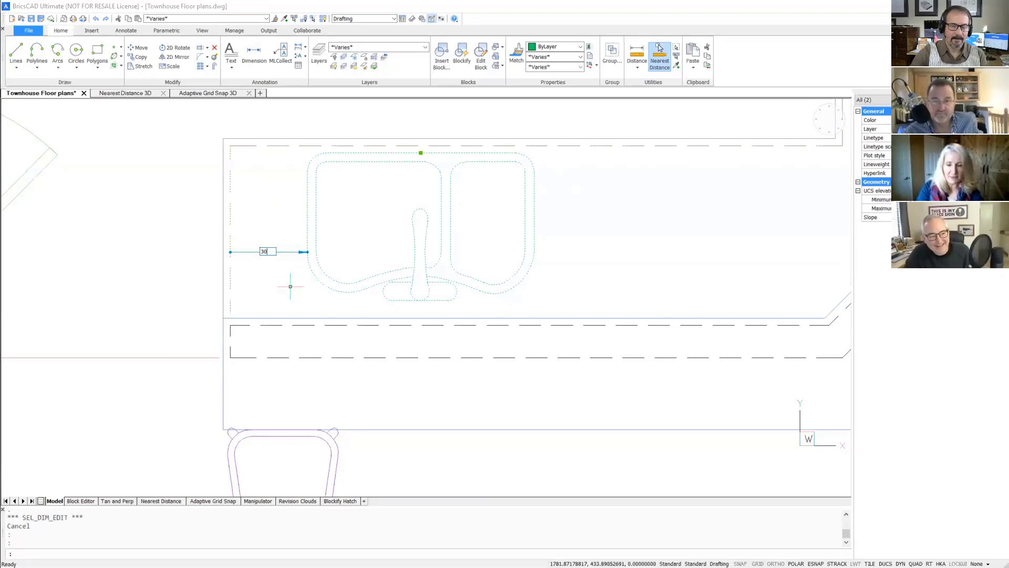
text(30)
key(Return)
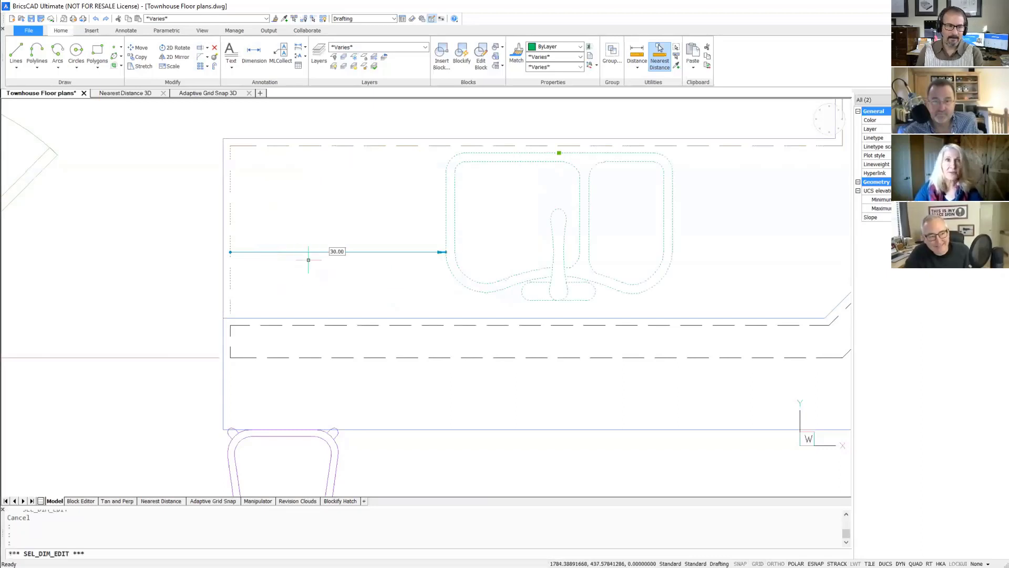
key(Escape)
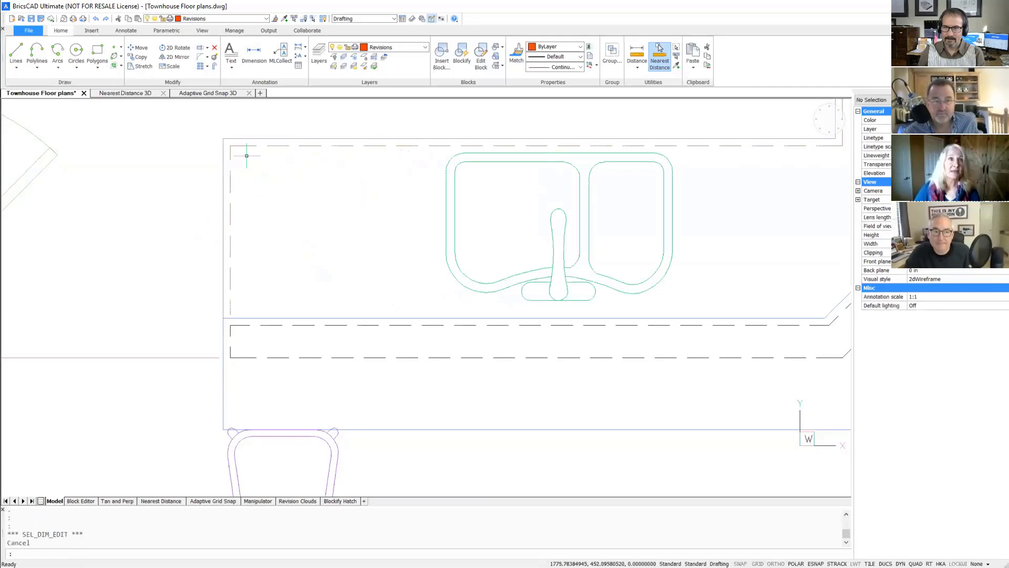
Step: Measure the nearest distance between the countertop's left edge segment and the adjacent left segment of the dashed cabinet polyline
mouse_move(242, 146)
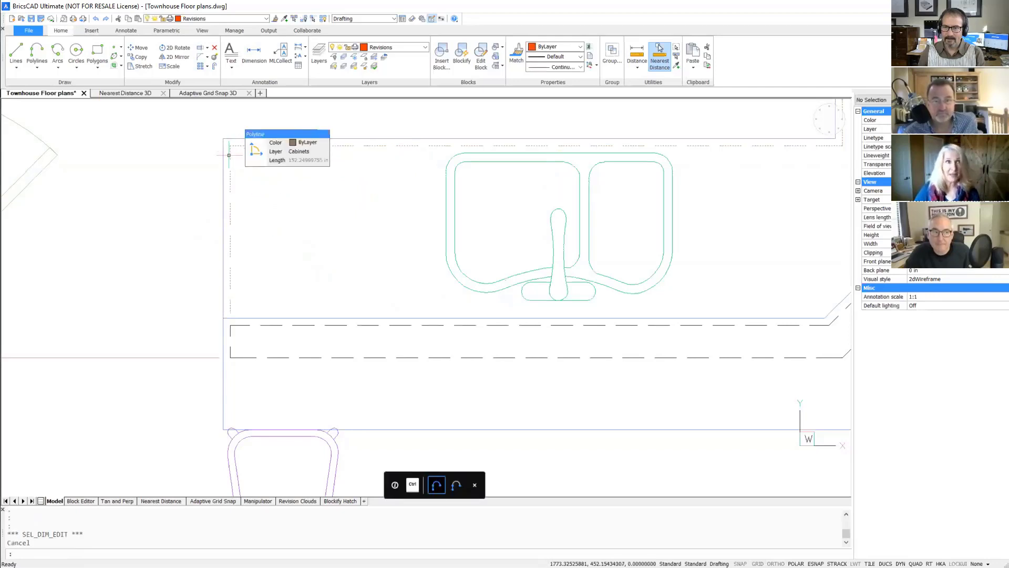
click(222, 195)
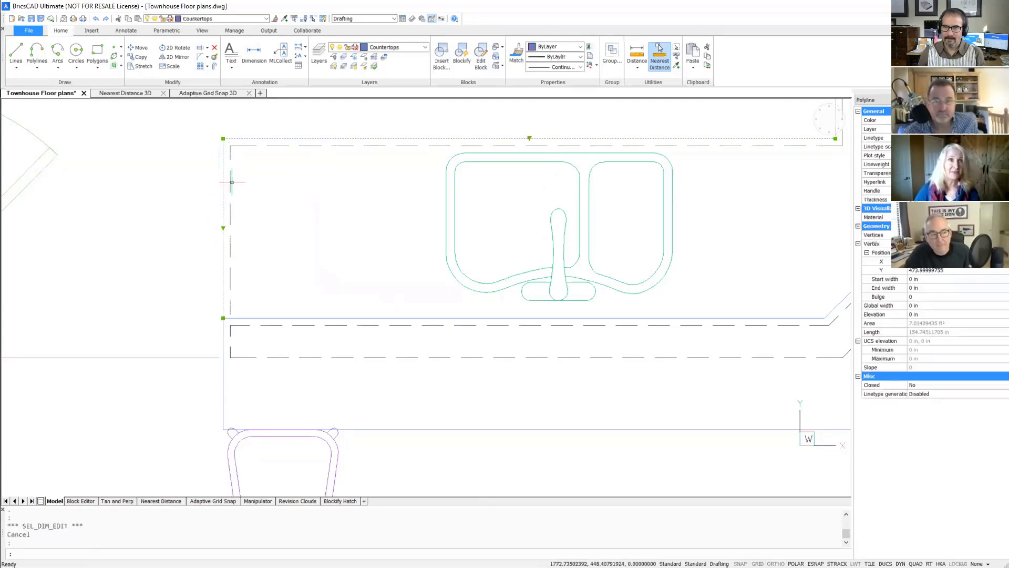
mouse_move(231, 180)
key(Escape)
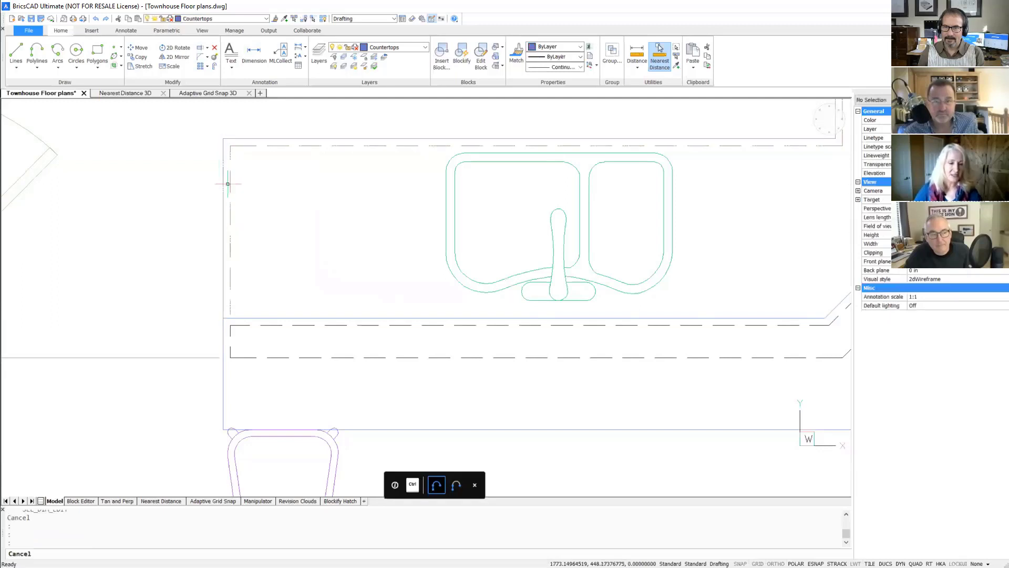
key(ctrl)
click(223, 187)
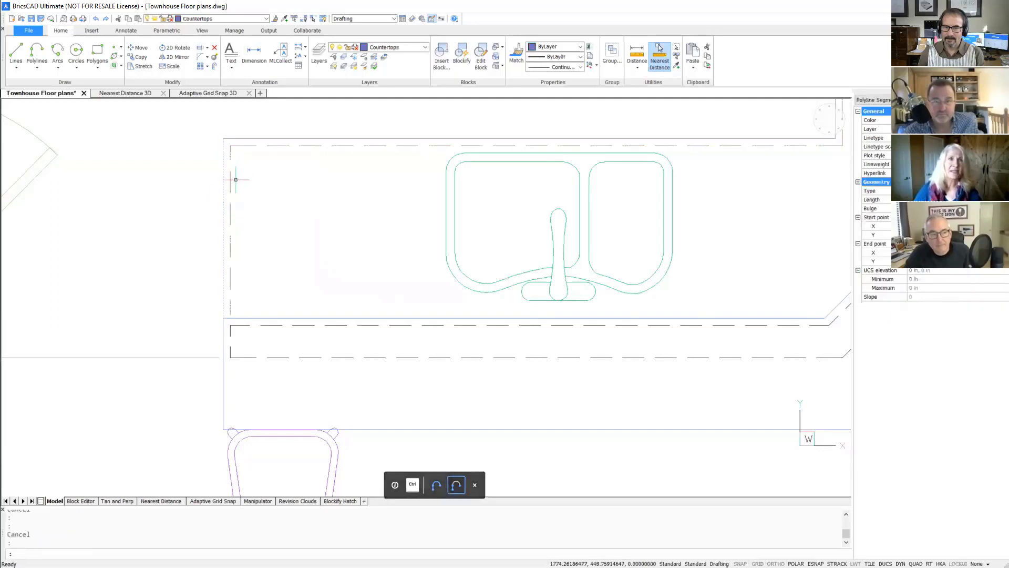
click(230, 181)
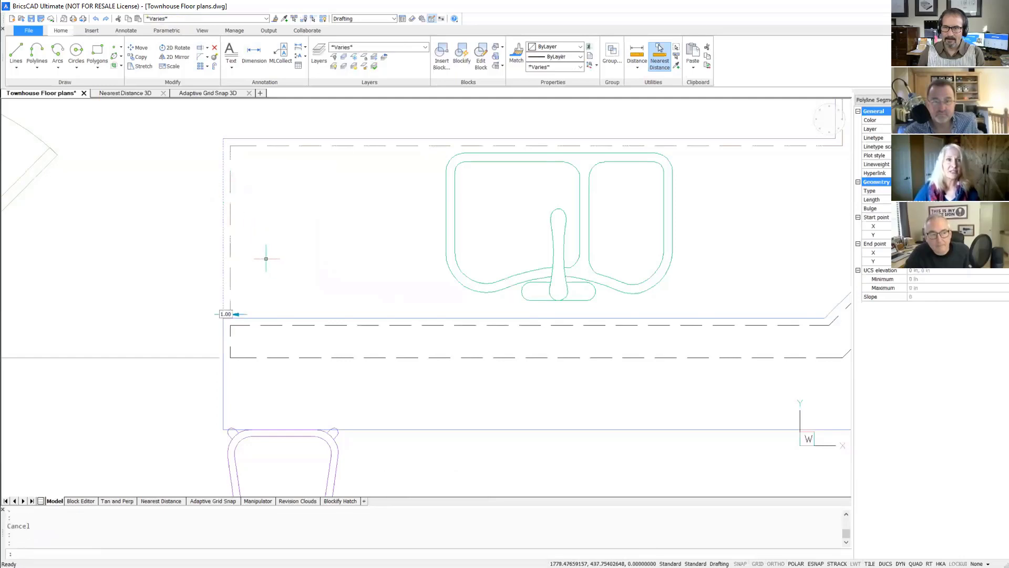
key(Escape)
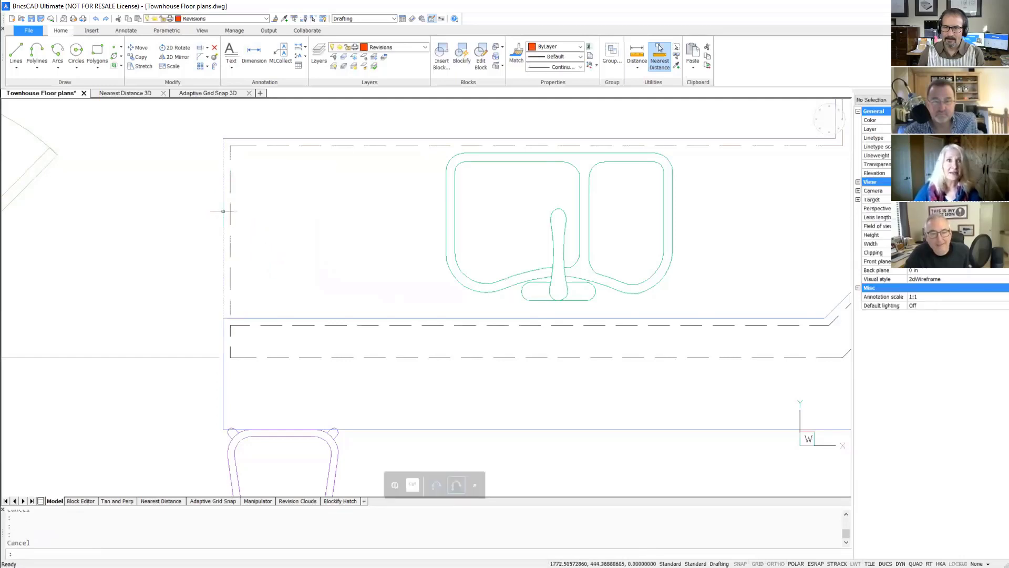
Step: Move the cabinet polyline's left segment by setting its nearest distance from the countertop's left edge to 24
click(230, 211)
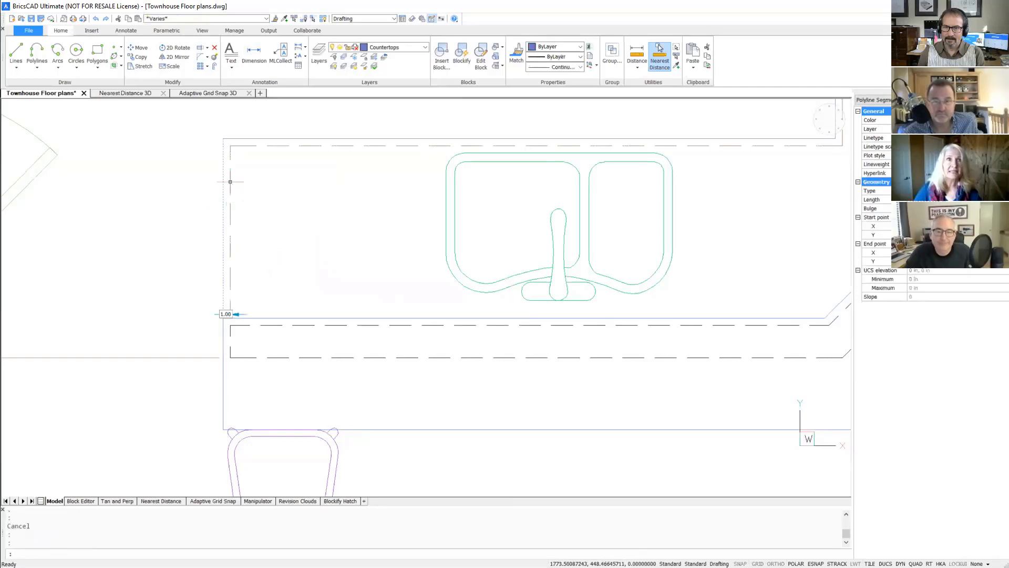
click(226, 314)
click(225, 315)
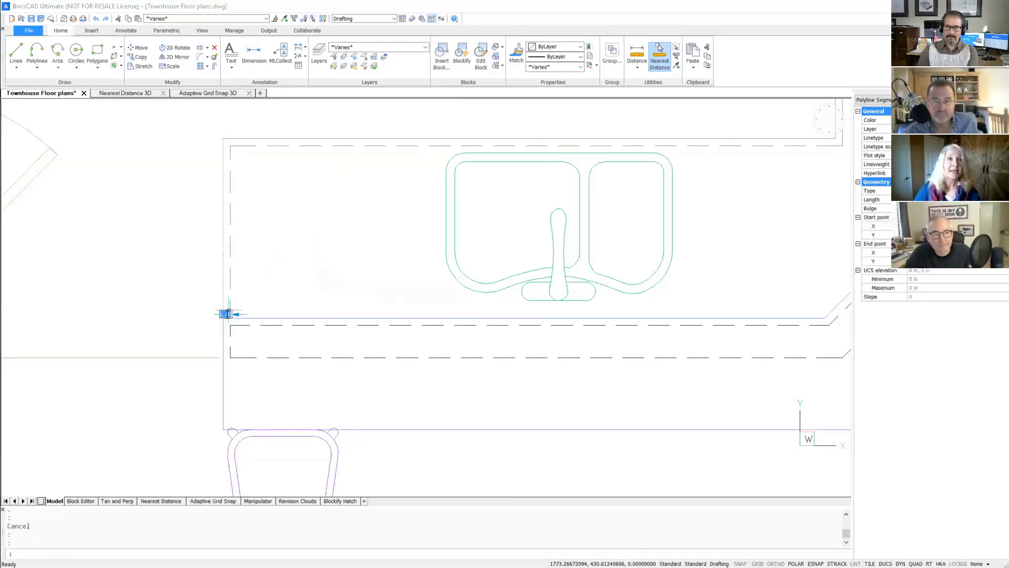
text(24)
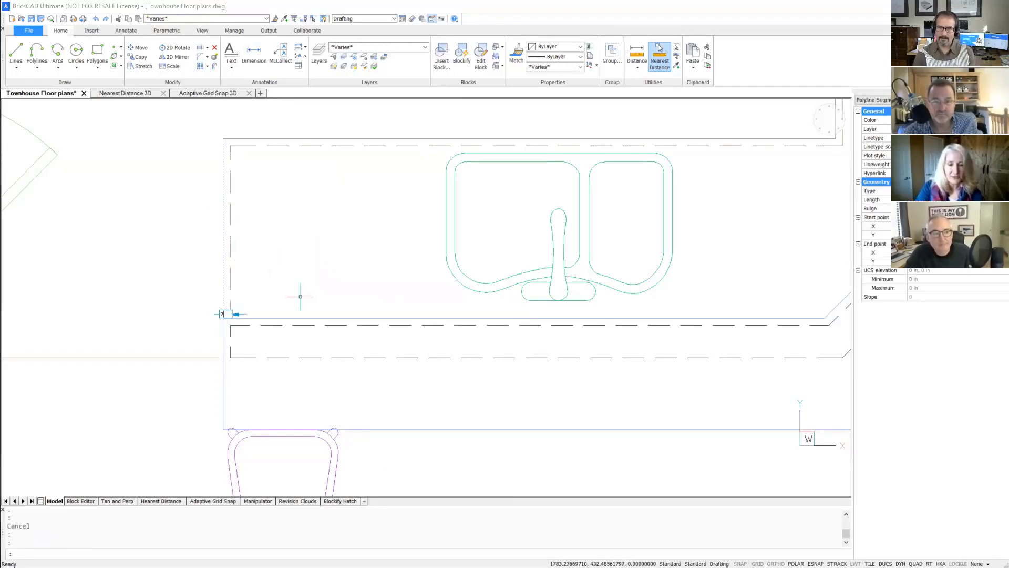
key(Return)
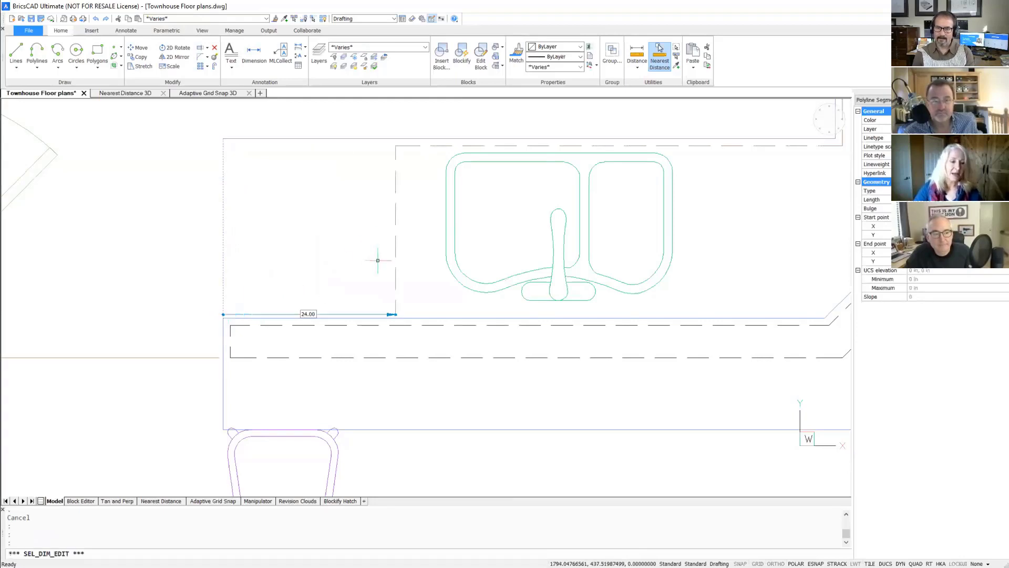
key(Escape)
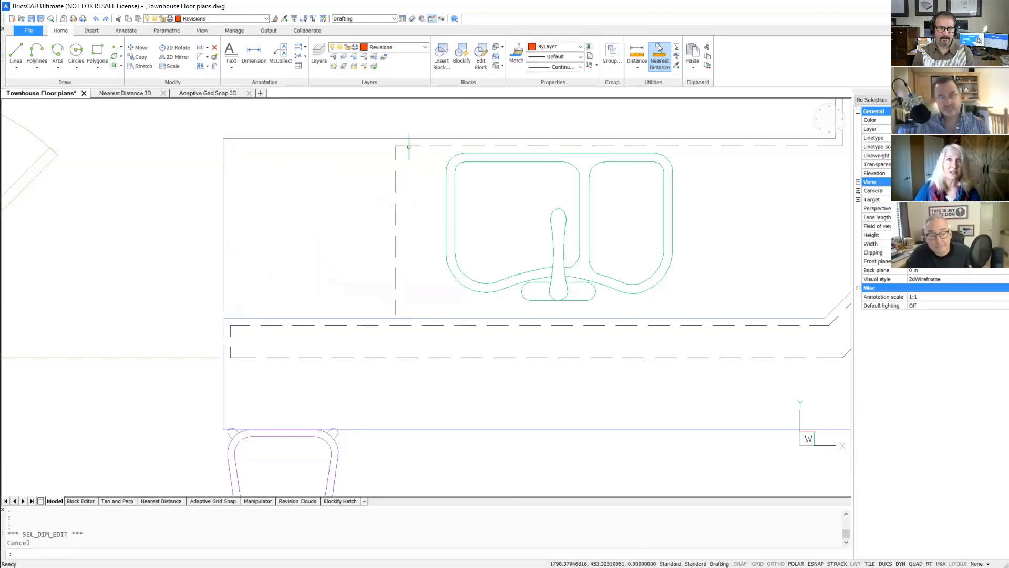
Step: Draw a rectangle about 14.5 wide by 15 high in the open floor area beside the sofa
scroll(340, 248, down, 2)
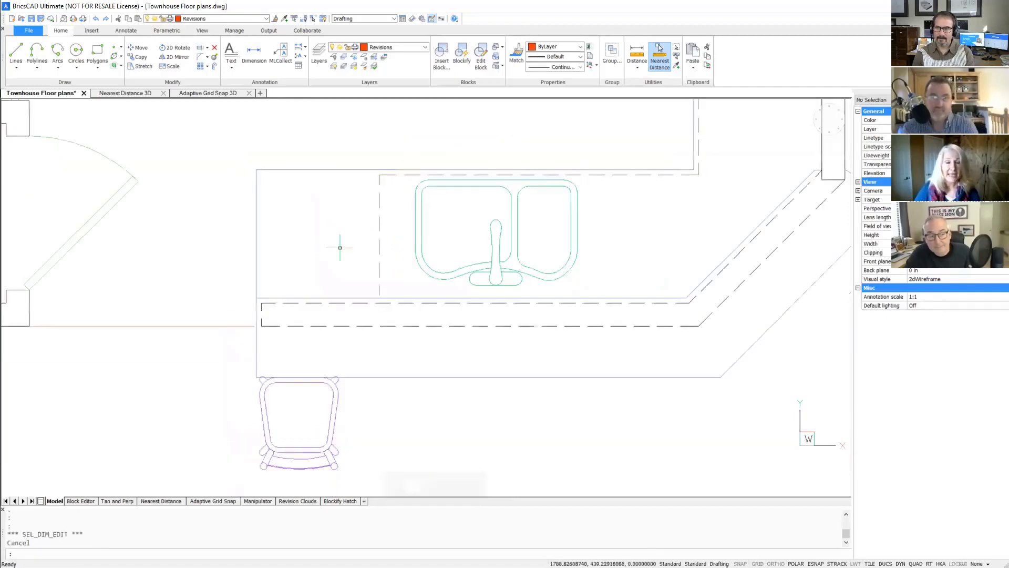
scroll(338, 243, down, 2)
middle_drag(344, 241, 316, 259)
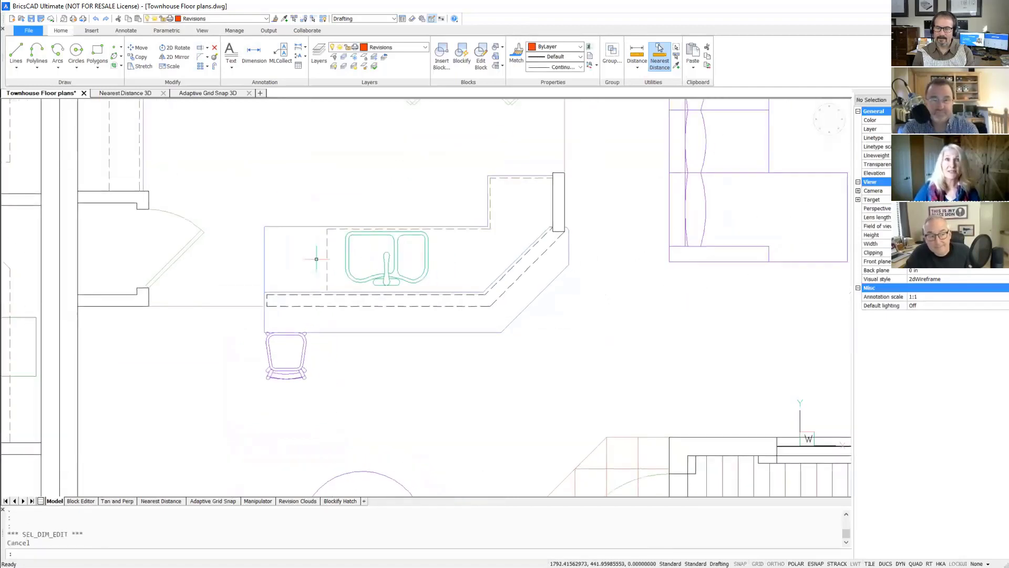
mouse_move(619, 285)
middle_down()
mouse_move(365, 286)
mouse_move(351, 220)
mouse_move(295, 310)
middle_up()
scroll(412, 230, up, 2)
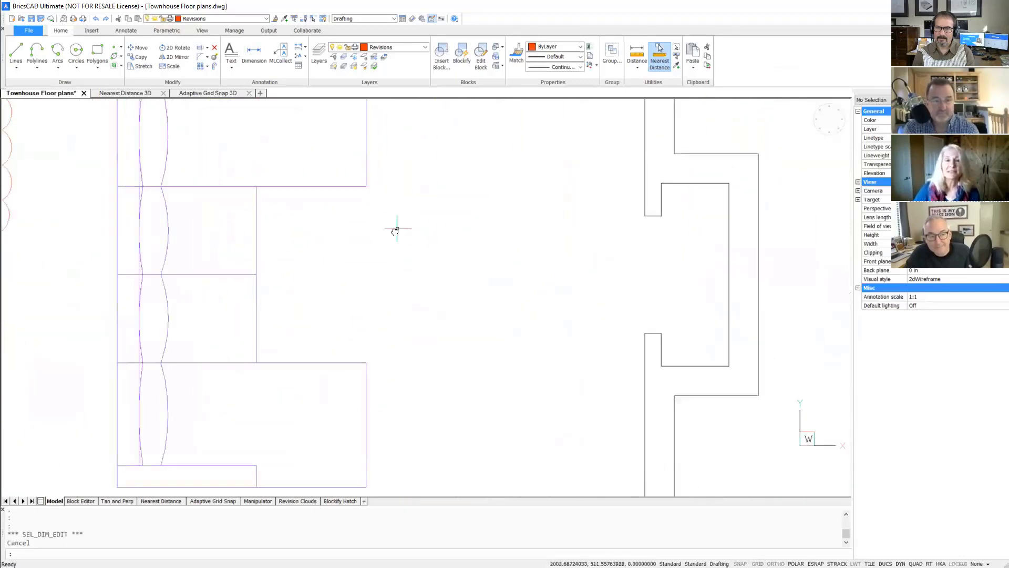
middle_drag(394, 230, 338, 229)
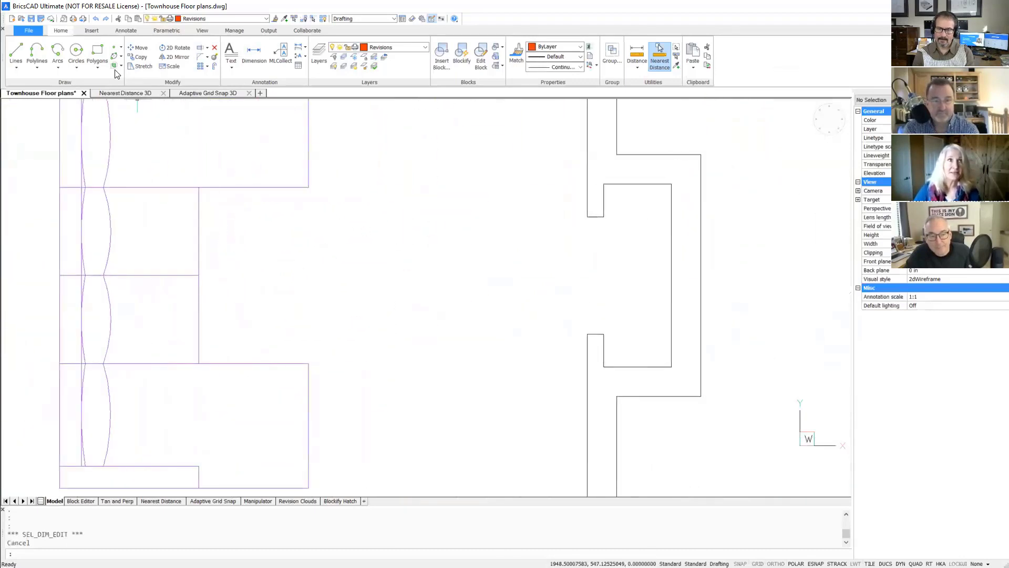
click(97, 53)
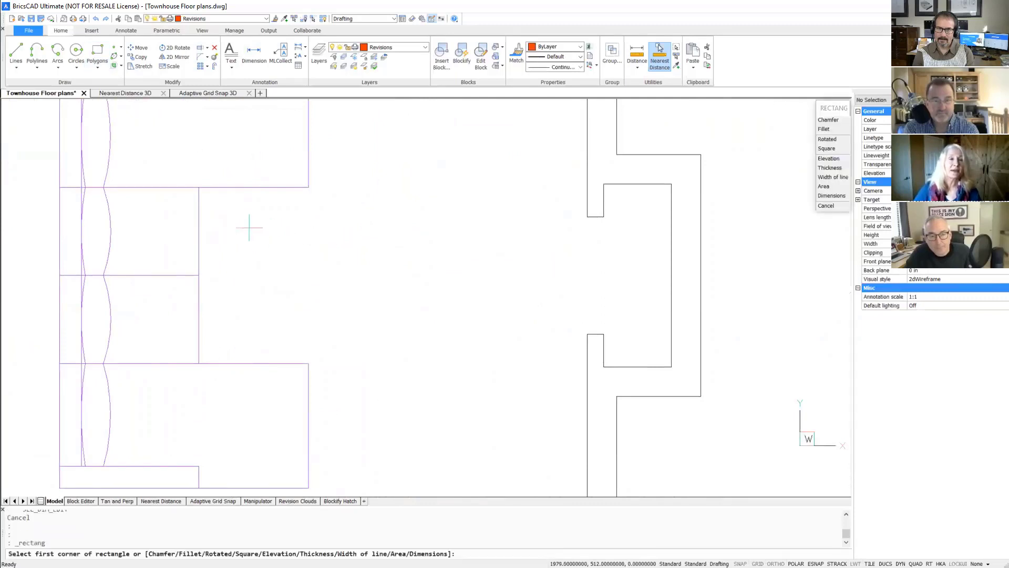
click(249, 230)
click(302, 284)
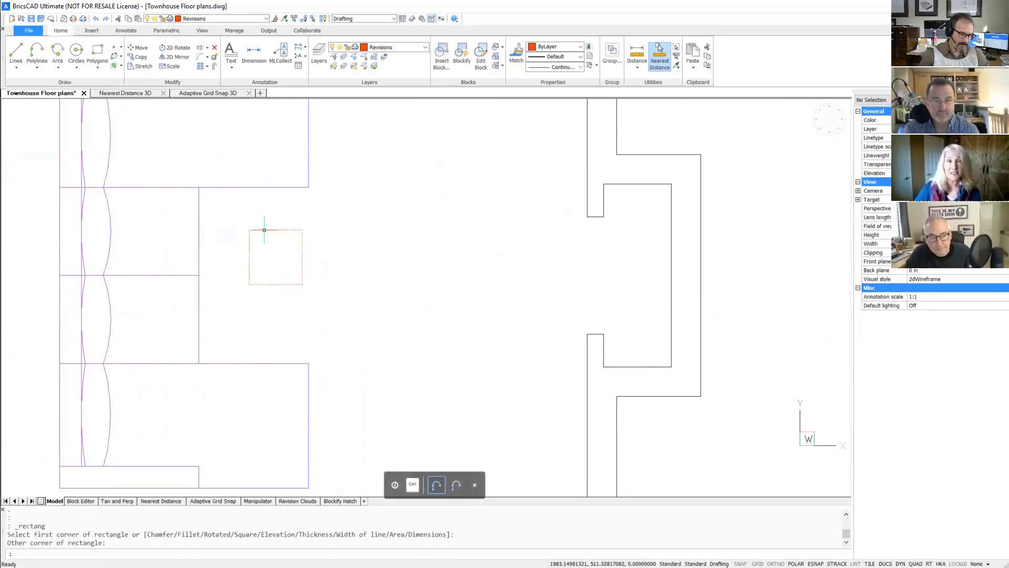
Step: Set the nearest distance between the rectangle's left and right edges to 24
mouse_move(264, 229)
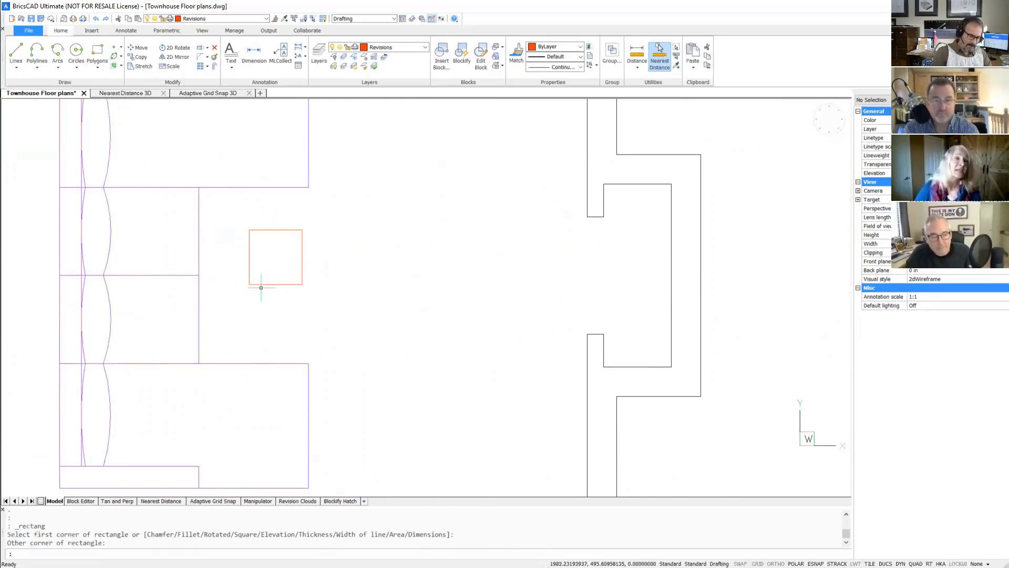
click(249, 250)
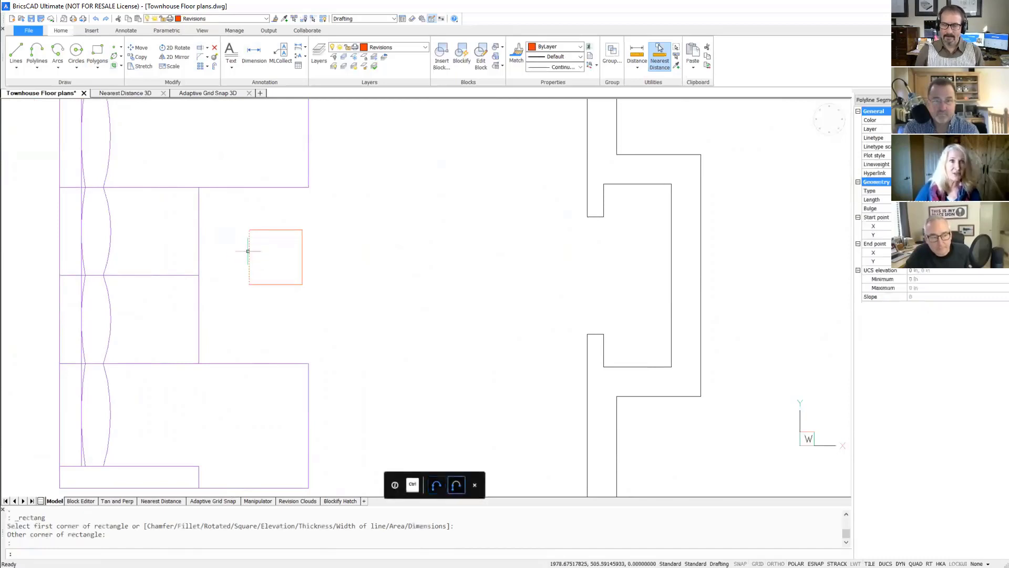
click(302, 249)
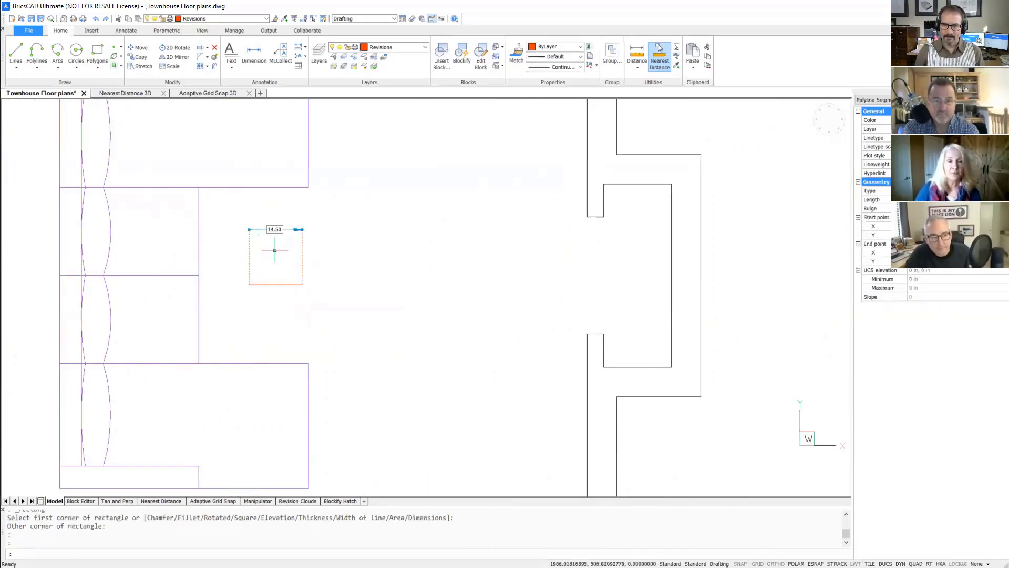
click(278, 228)
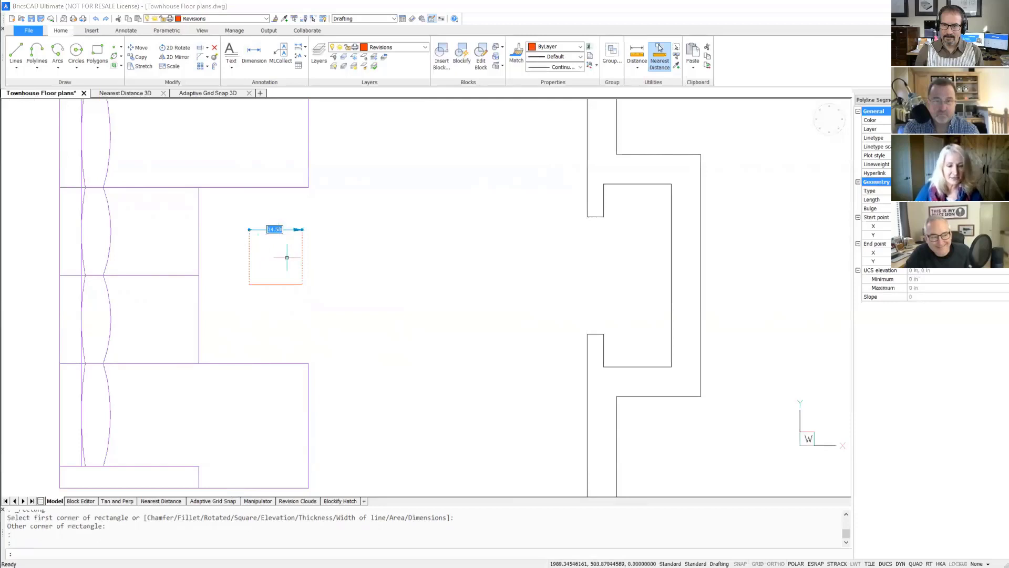
text(24)
key(Return)
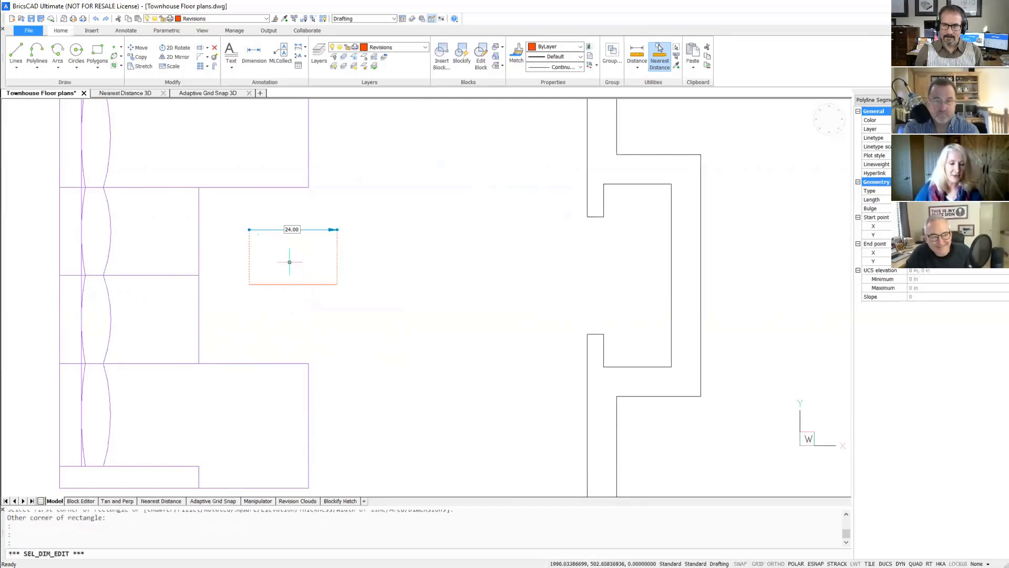
key(Escape)
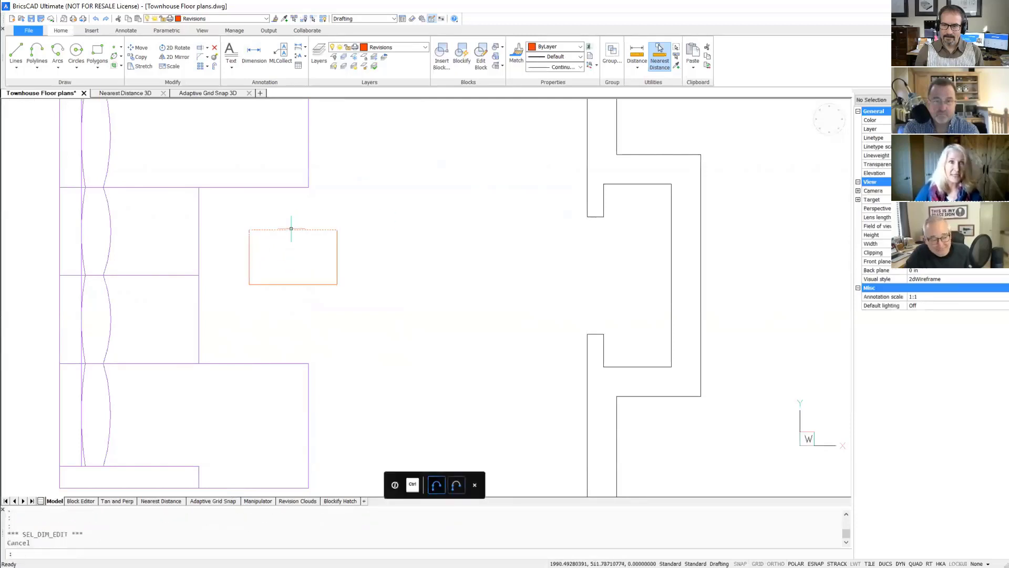
Step: Set the nearest distance between the rectangle's upper and lower edges to 30
click(291, 229)
click(288, 285)
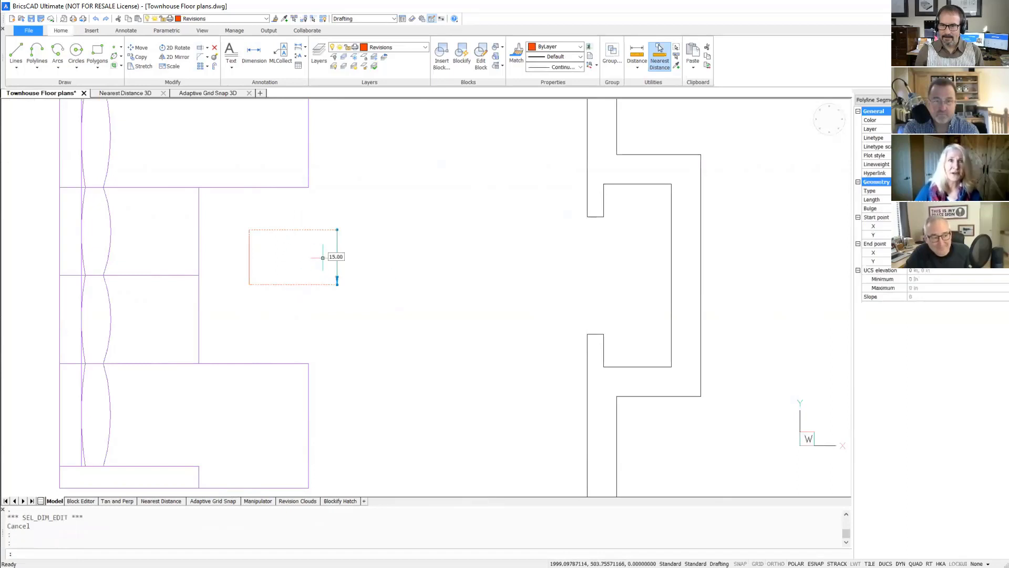
click(337, 256)
text(3)
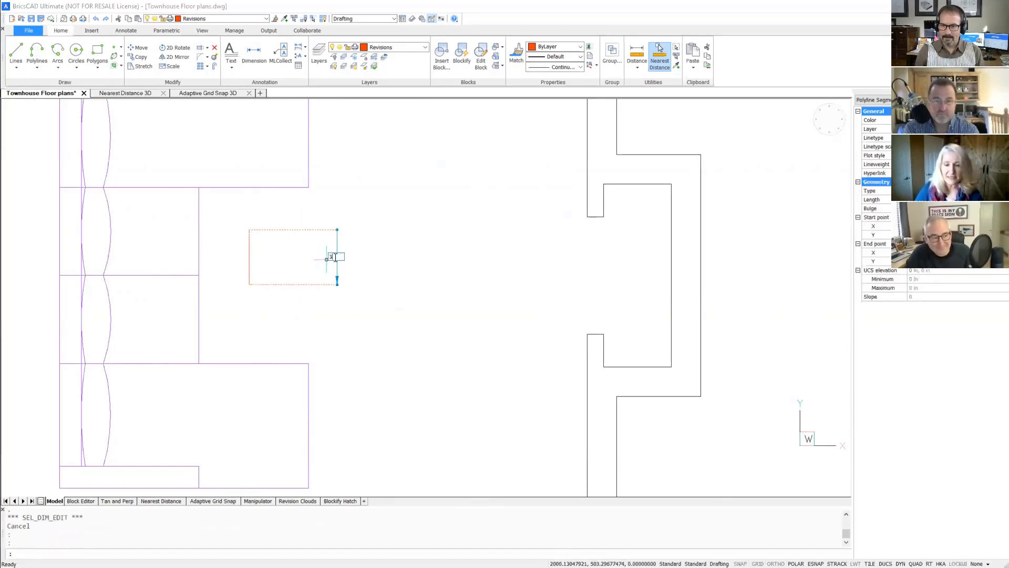
text(0)
key(Return)
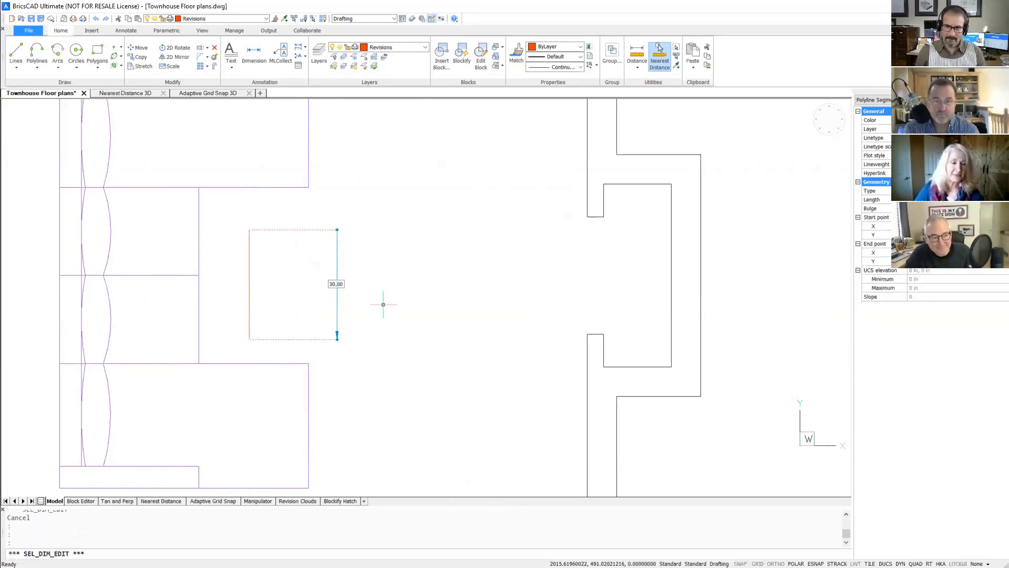
key(Escape)
scroll(383, 305, down, 5)
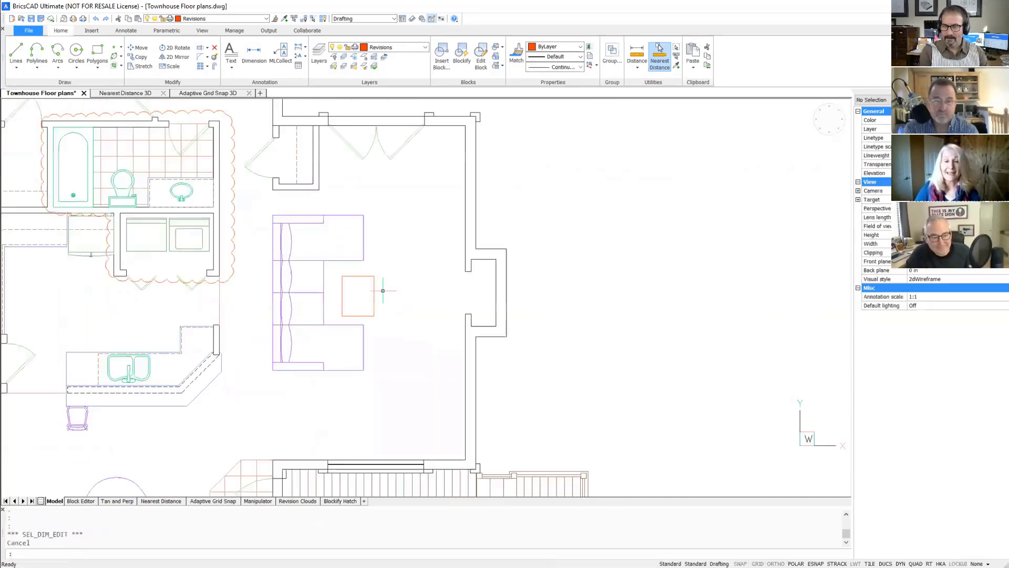
middle_drag(340, 272, 417, 267)
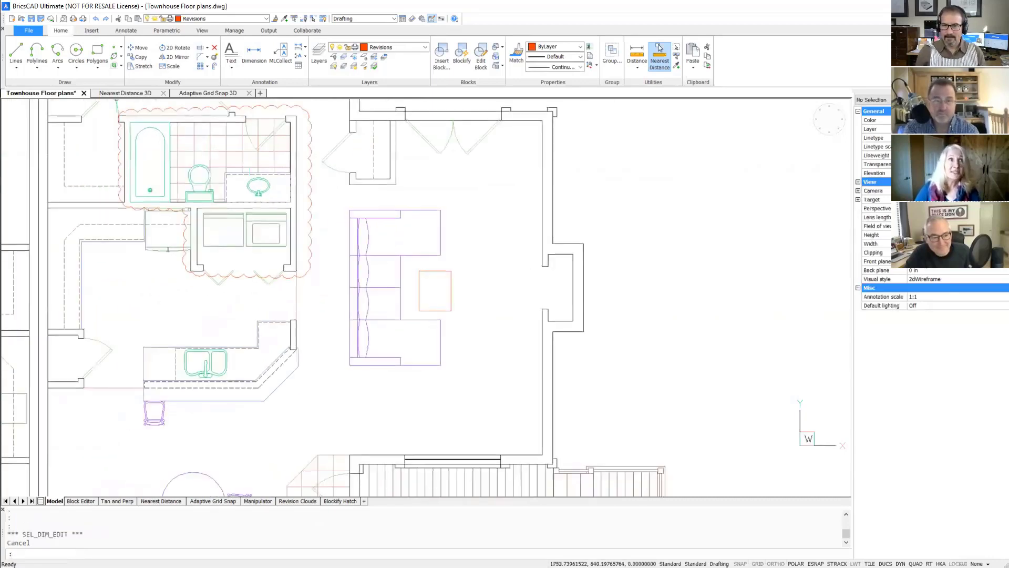
Step: Switch to the Nearest Distance 3D drawing and show its kitchen counters in model space
click(119, 94)
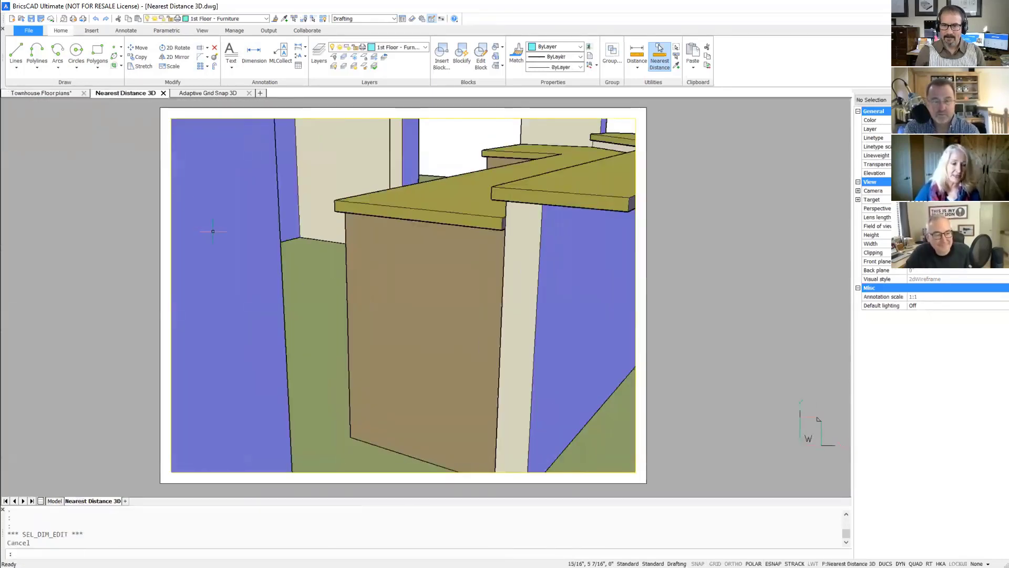
click(52, 501)
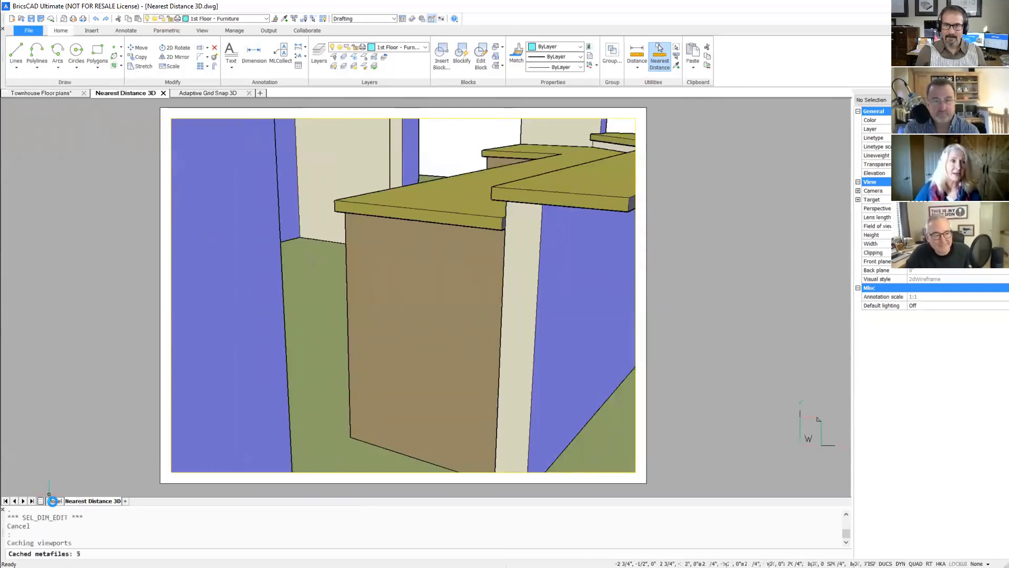
shift+middle_drag(315, 303, 275, 241)
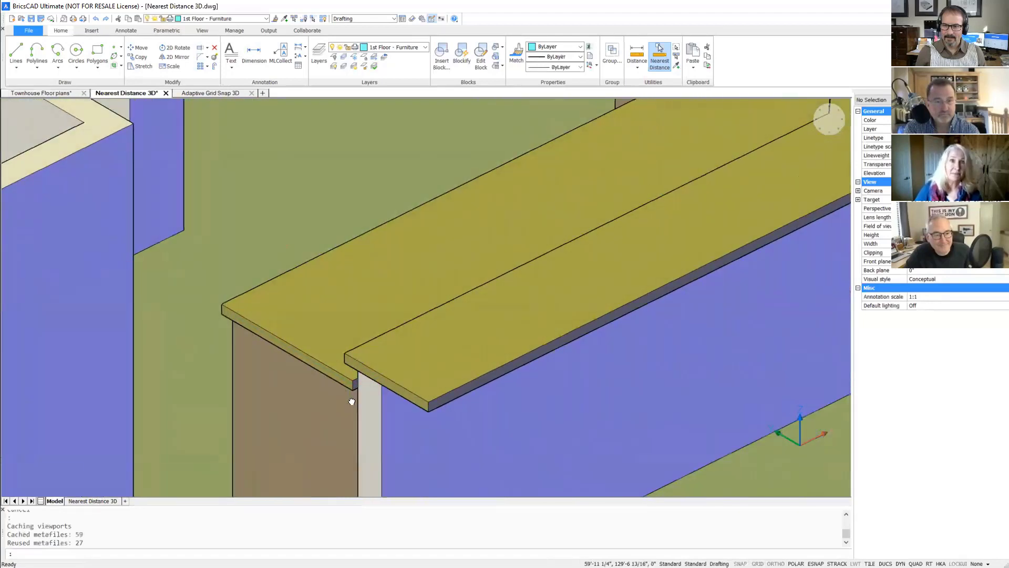
middle_drag(351, 402, 298, 378)
scroll(294, 360, up, 2)
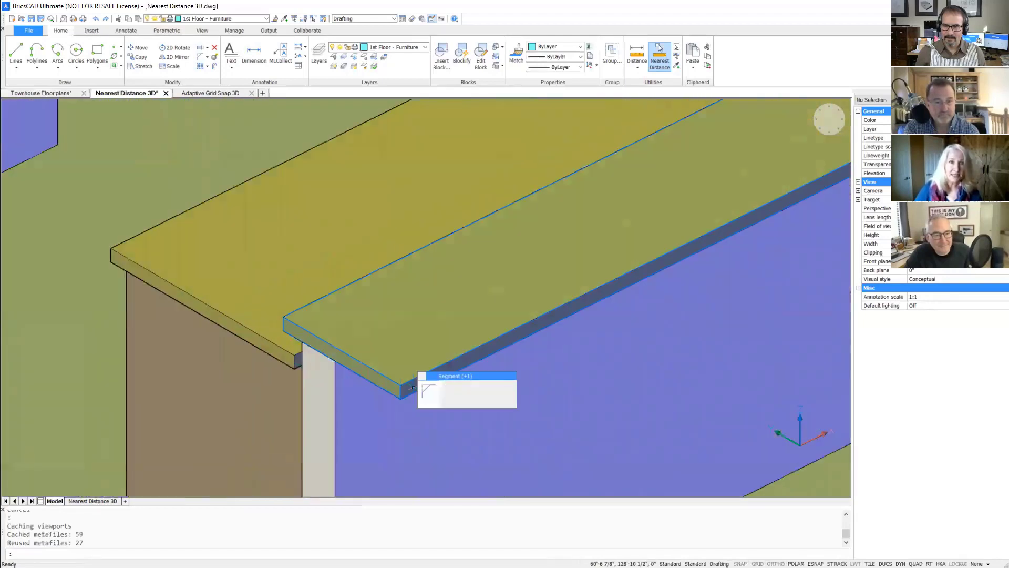
key(Tab)
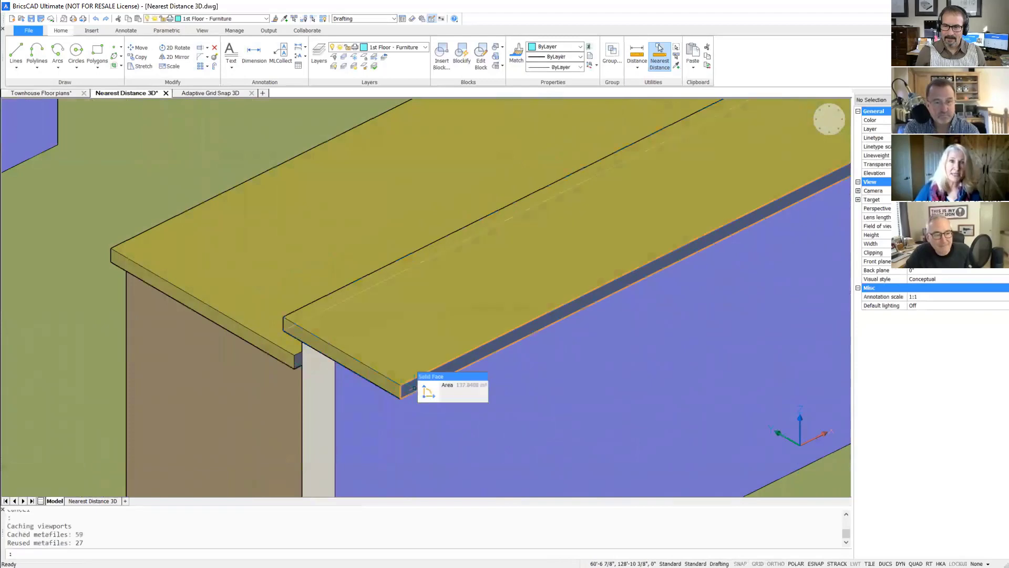
click(413, 388)
shift+middle_drag(324, 326, 513, 326)
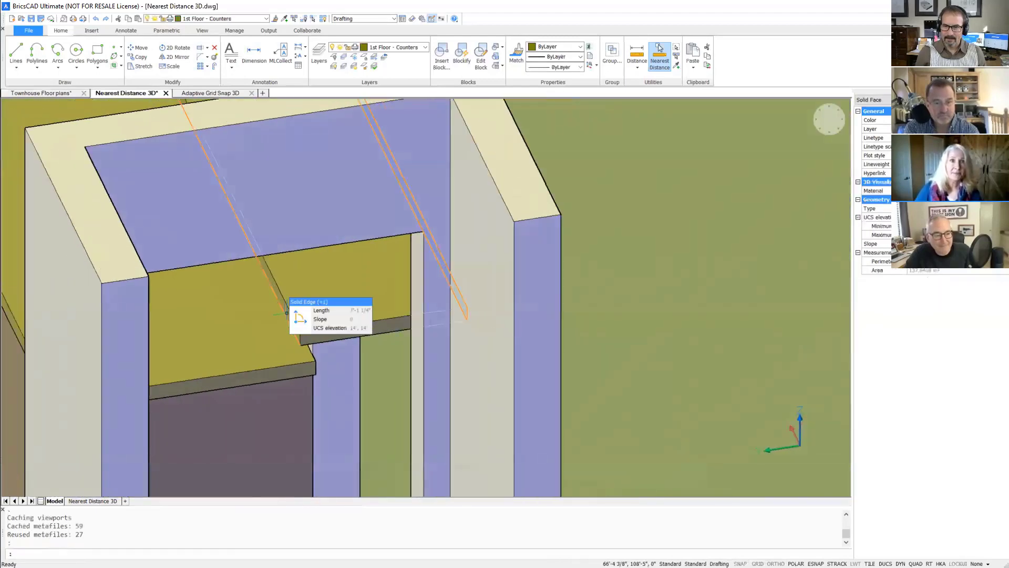
key(Escape)
key(Escape)
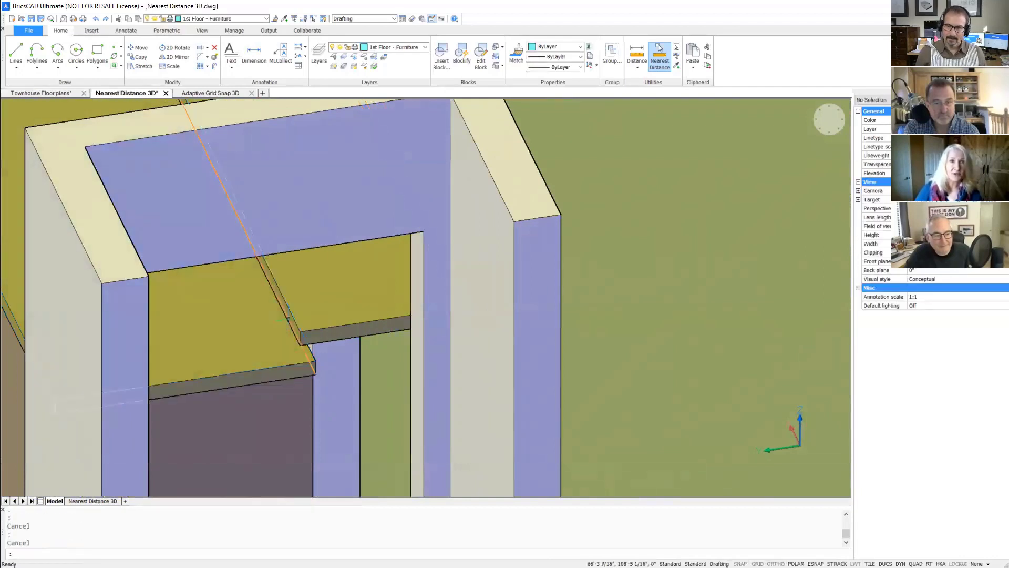
Step: Widen the raised bar top by setting the nearest distance between its inner and outer long edge faces to 30
scroll(288, 311, up, 3)
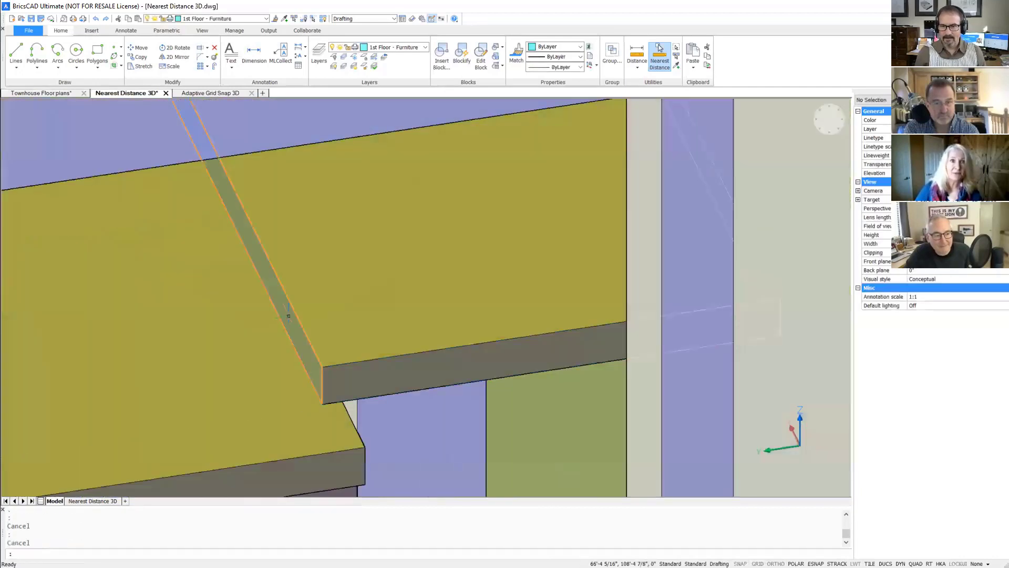
click(288, 313)
scroll(267, 350, down, 4)
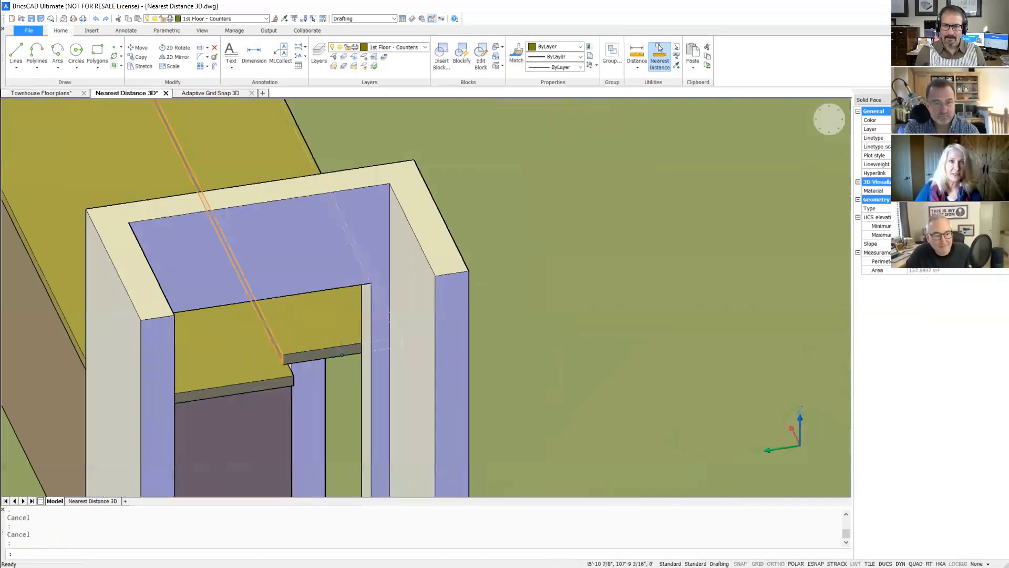
shift+middle_drag(332, 355, 228, 333)
scroll(385, 392, up, 2)
scroll(386, 392, up, 1)
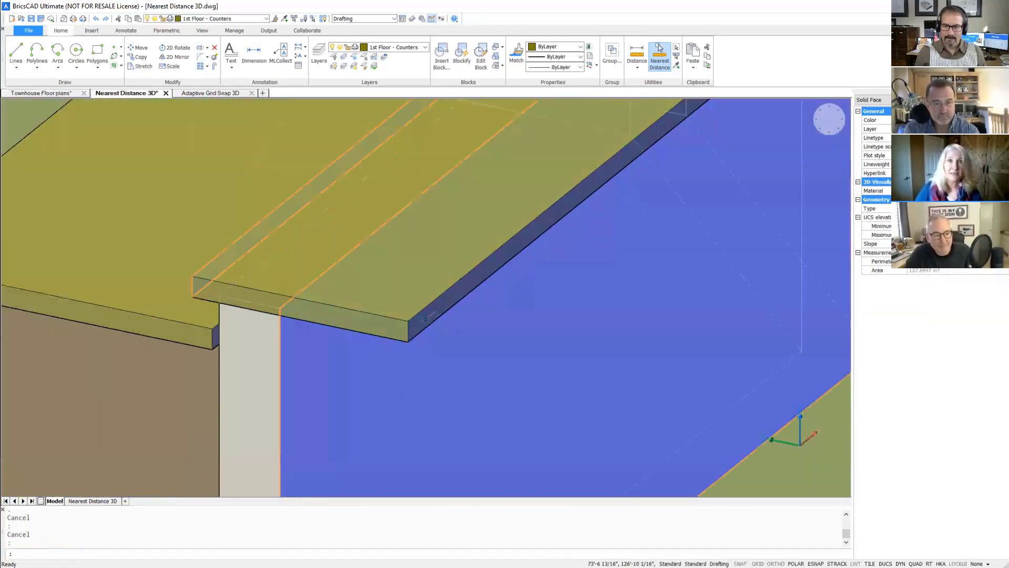
click(420, 319)
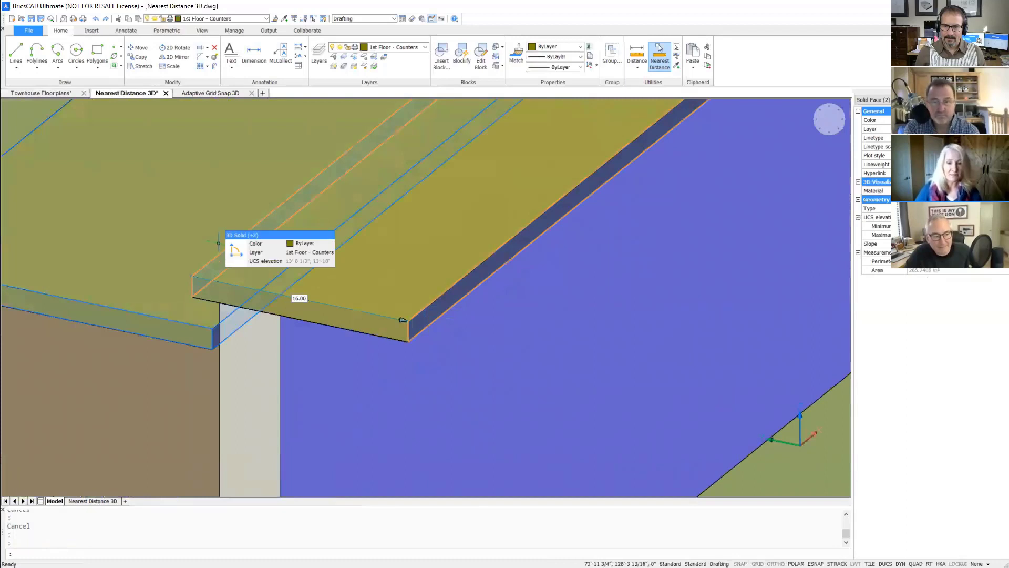
click(298, 299)
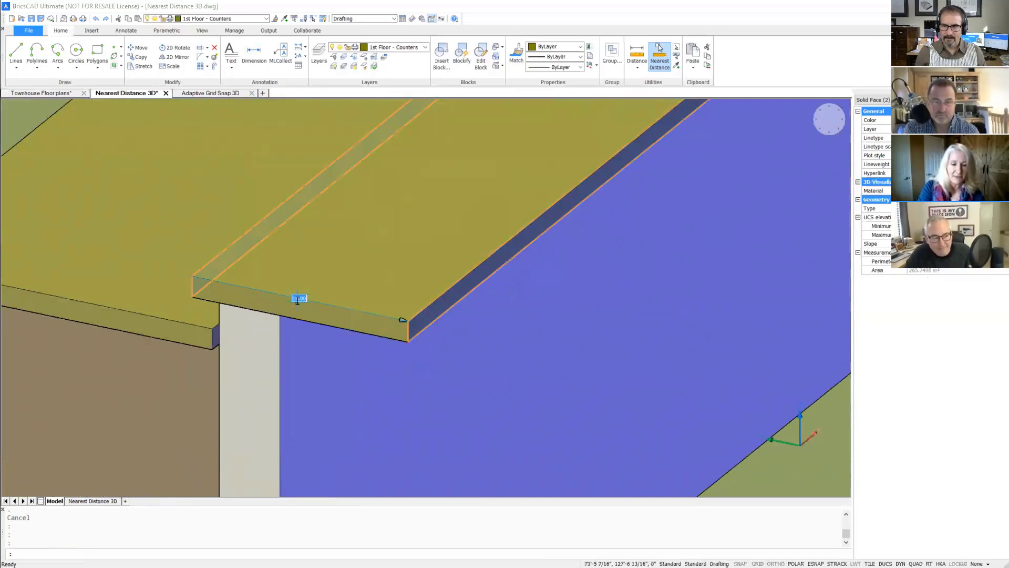
text(30)
key(Return)
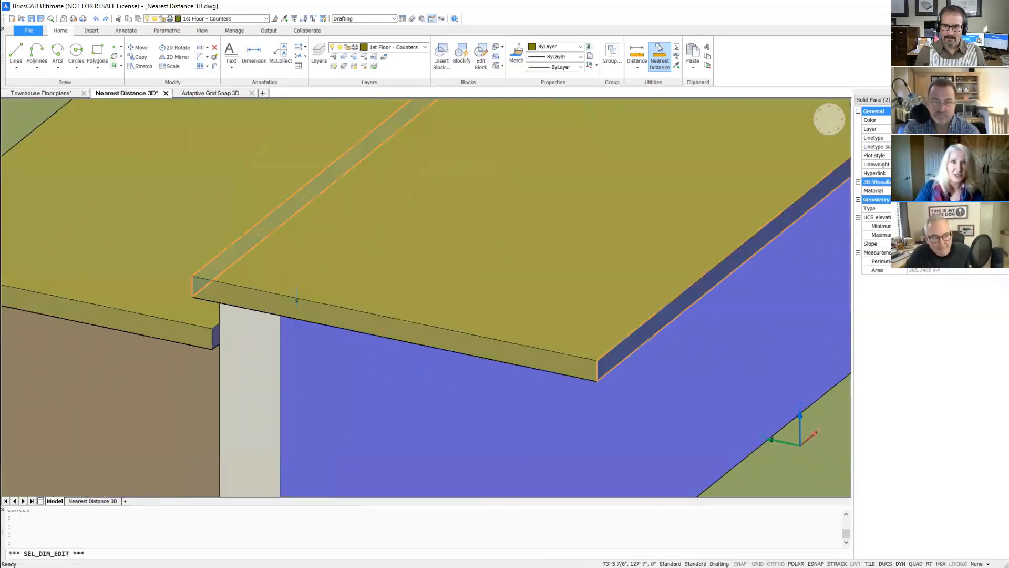
scroll(287, 338, down, 3)
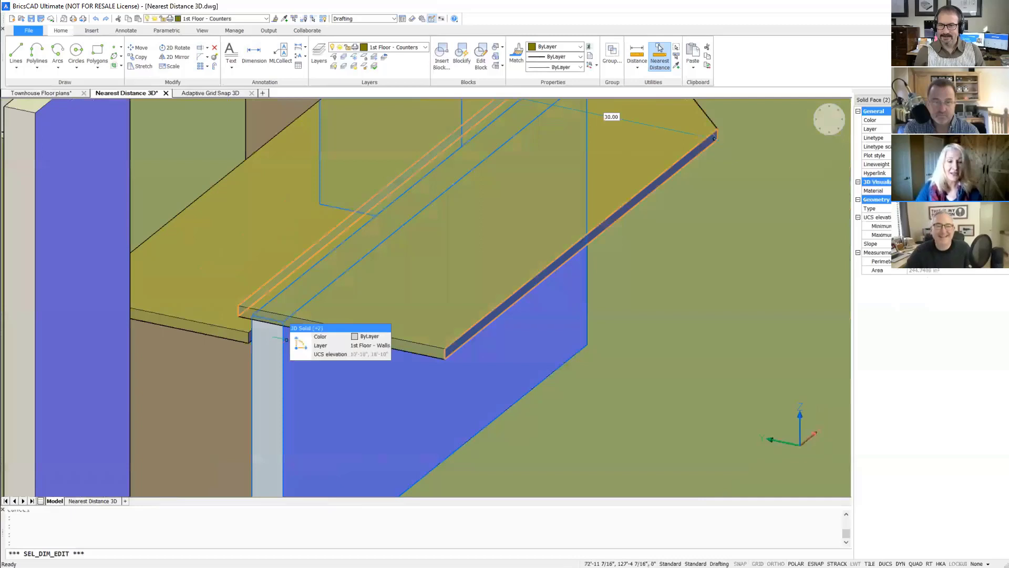
key(Escape)
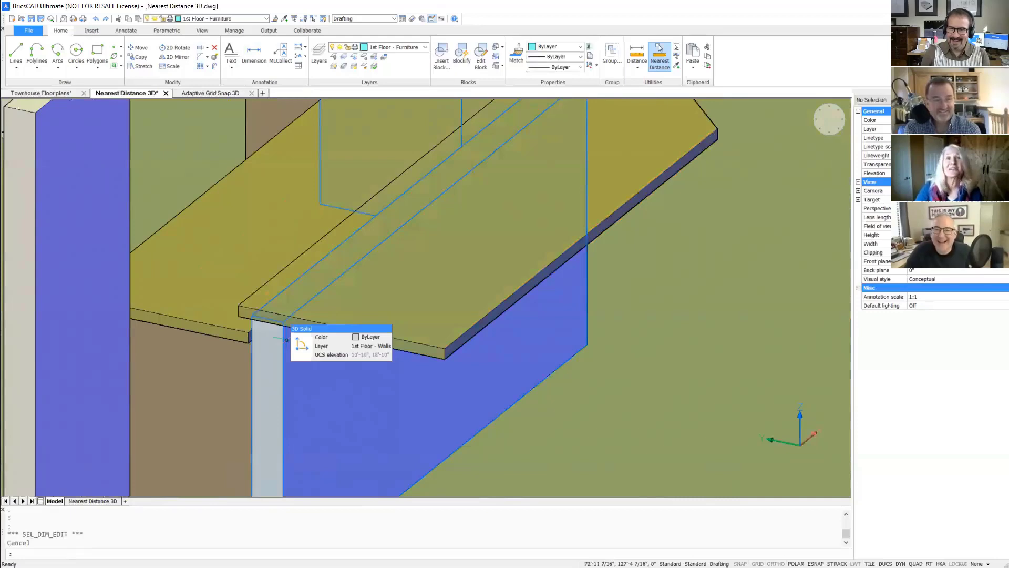
Step: Shorten the base cabinet under the lower countertop by increasing the nearest distance between the countertop's end face and the cabinet's end face
shift+middle_drag(287, 338, 473, 393)
scroll(199, 395, up, 2)
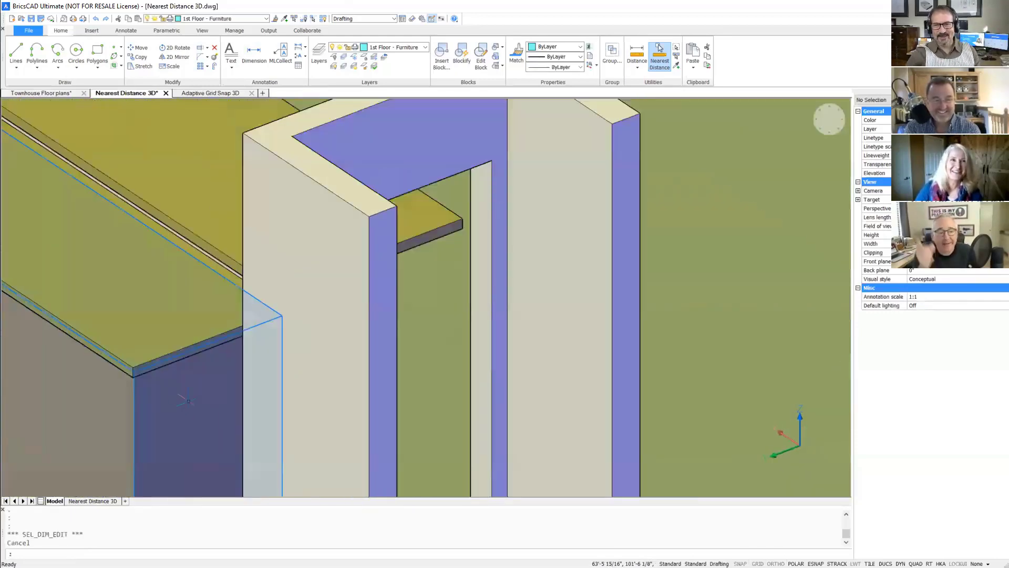
middle_drag(210, 389, 321, 393)
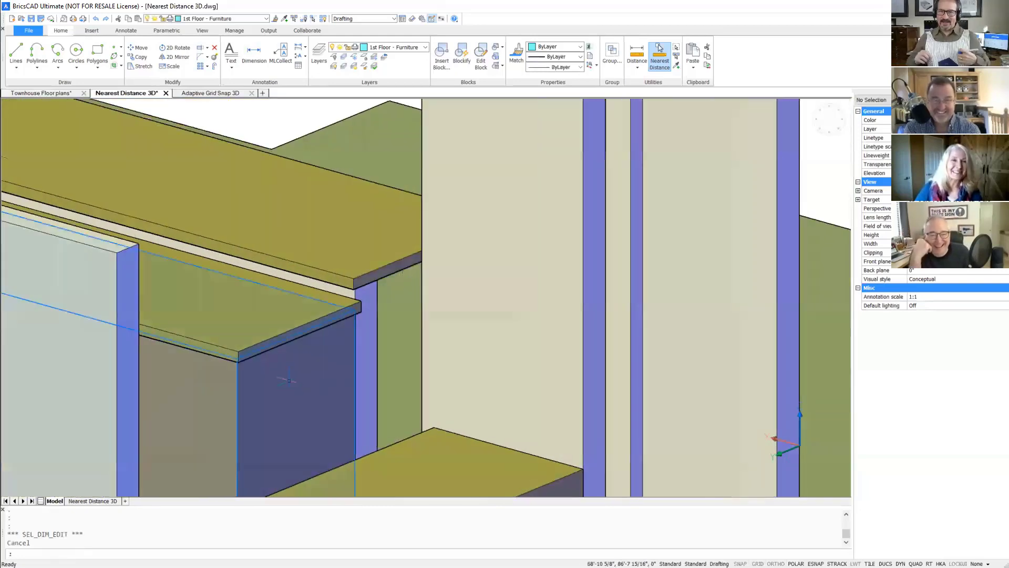
scroll(278, 362, up, 2)
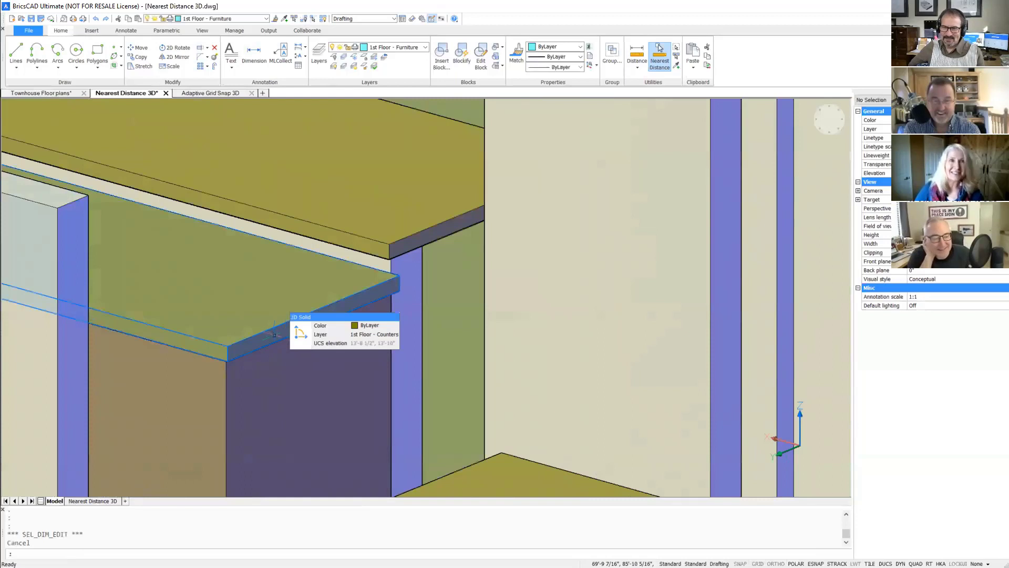
key(Escape)
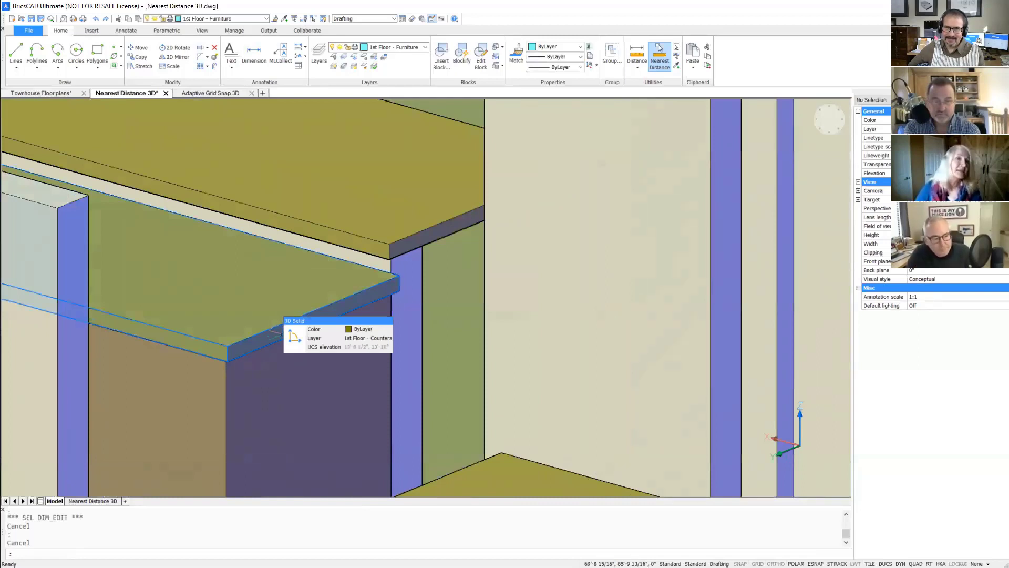
key(Tab)
key(Tab)
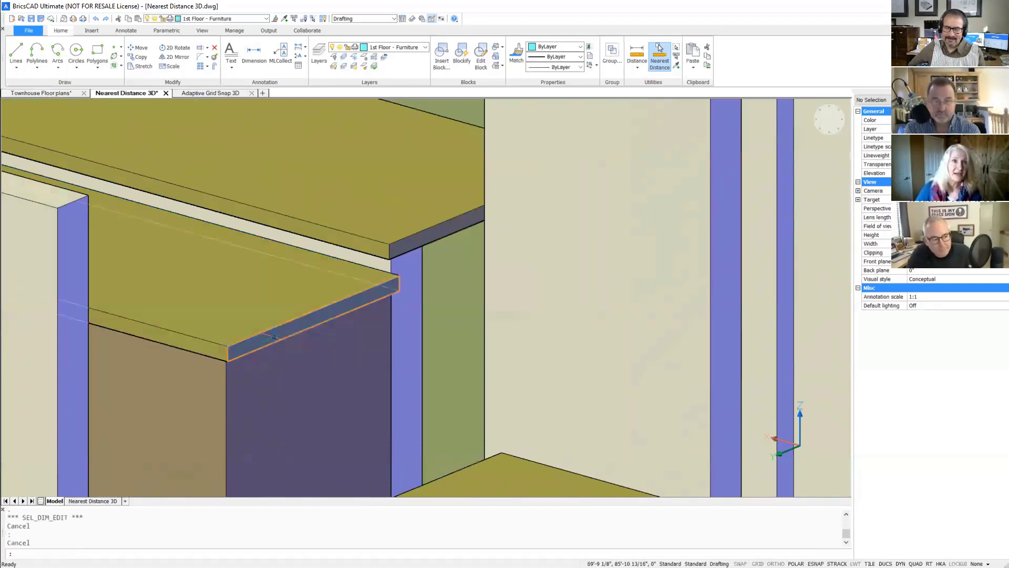
click(271, 335)
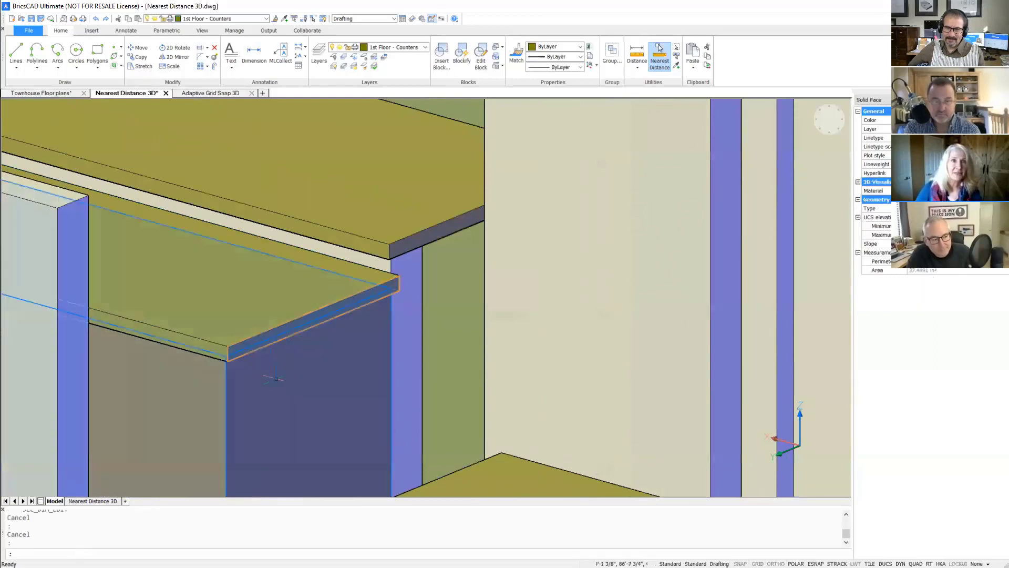
click(293, 408)
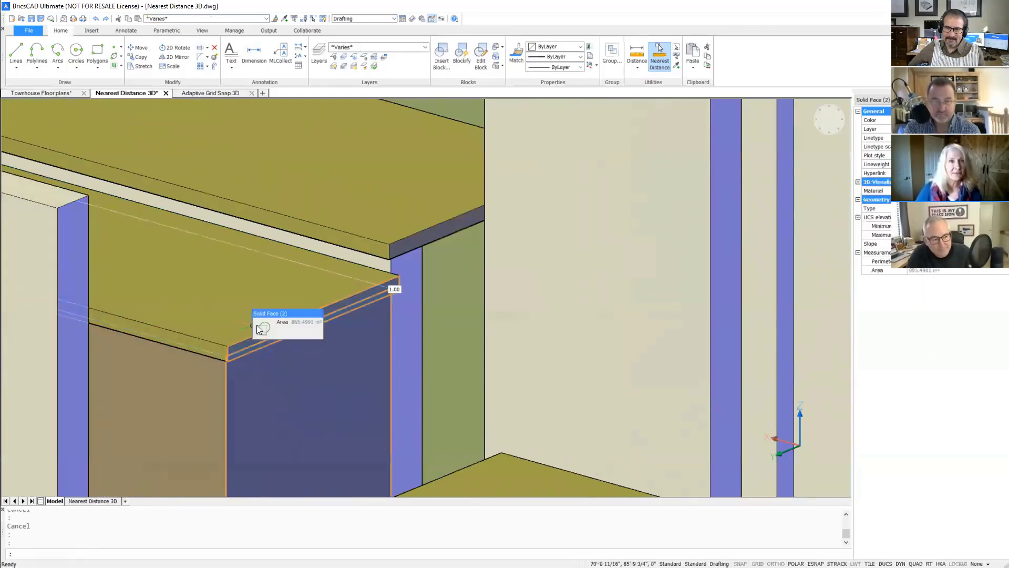
click(395, 289)
text(2)
key(Return)
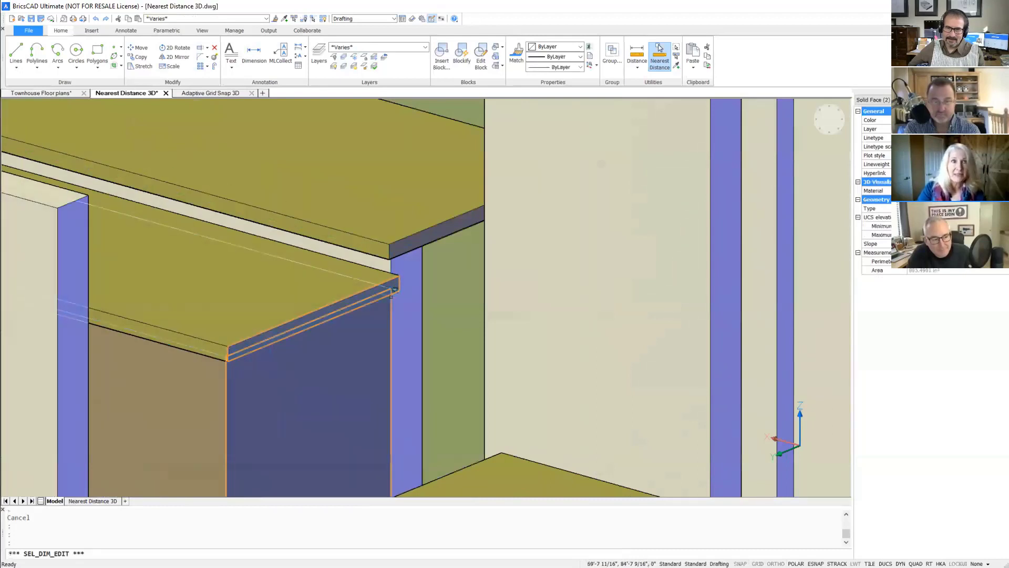
shift+middle_drag(393, 322, 364, 387)
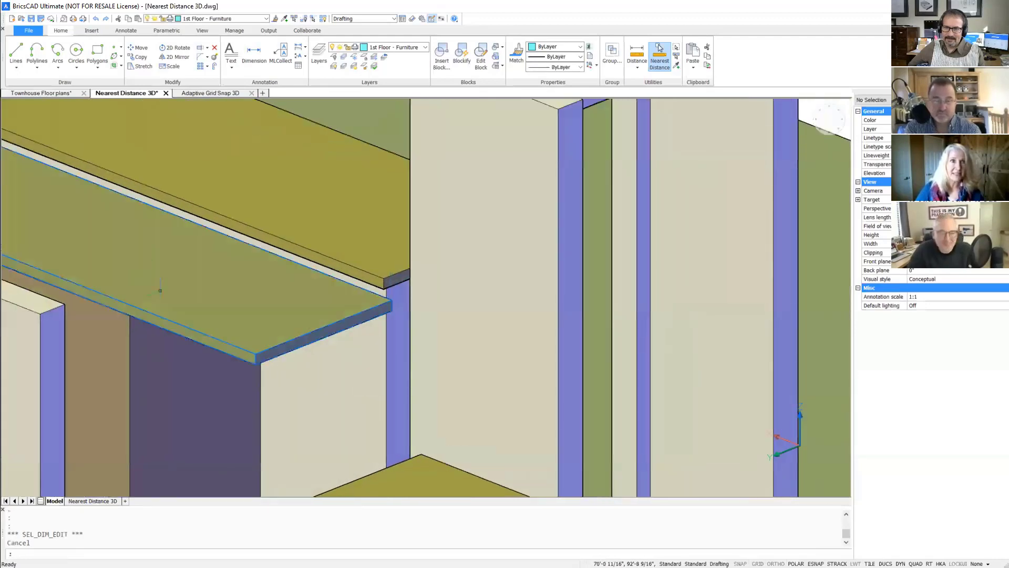
Step: Examine the resized bar top, the shortened cabinet and the supporting half wall from both ends of the counter
scroll(247, 284, down, 4)
mouse_move(239, 225)
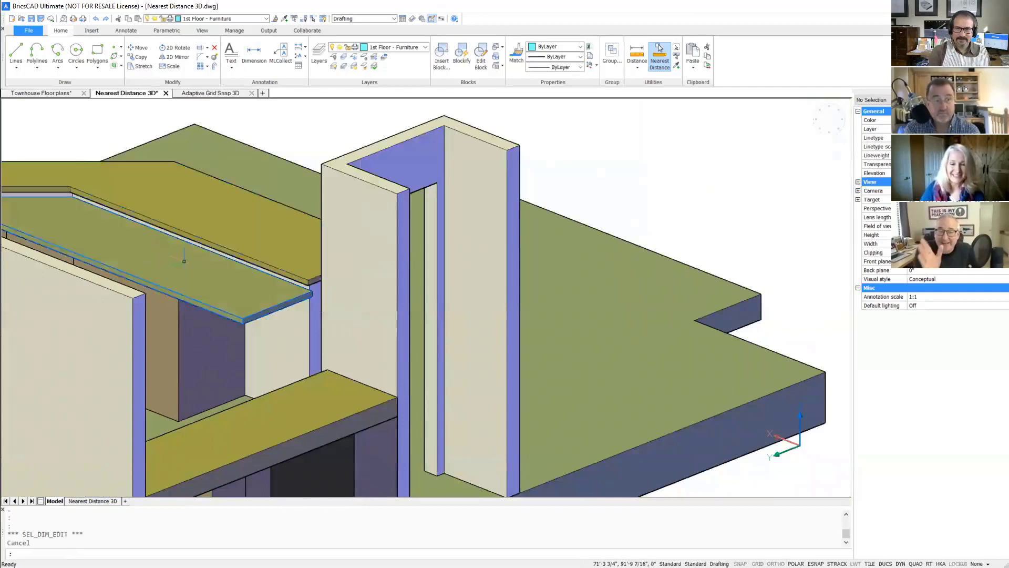
mouse_move(186, 261)
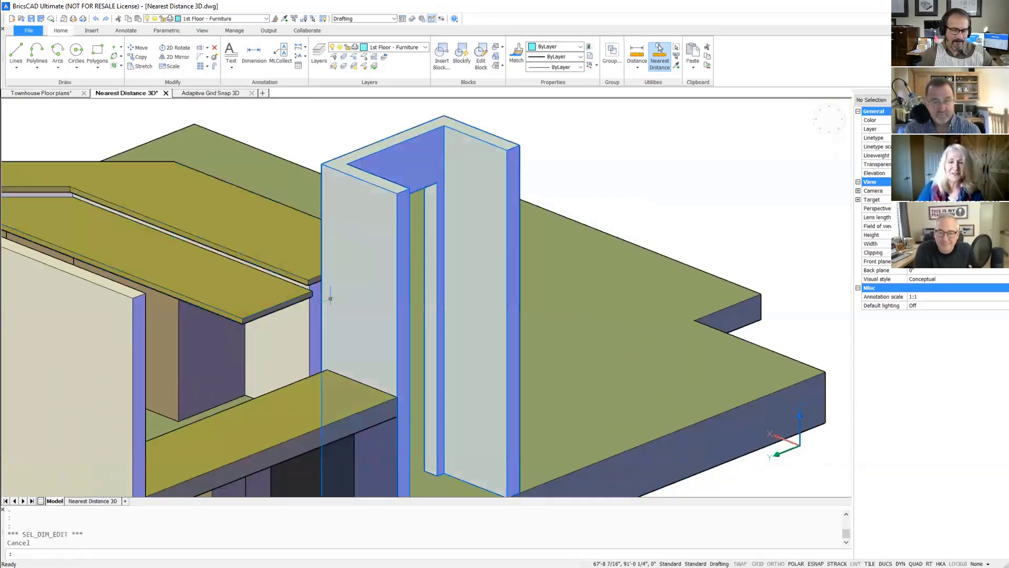
shift+middle_drag(330, 298, 134, 300)
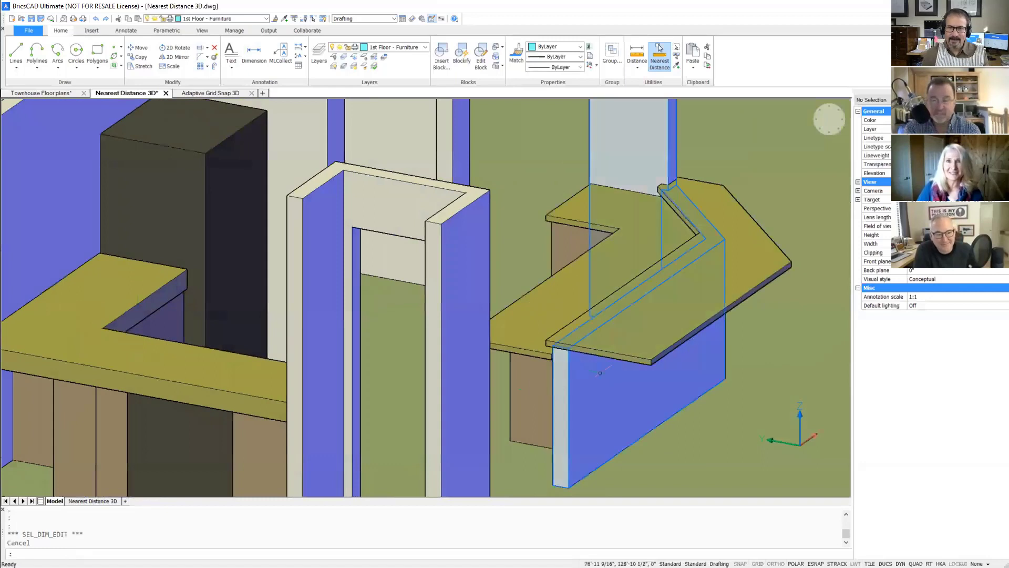
scroll(597, 373, up, 2)
middle_drag(550, 402, 351, 338)
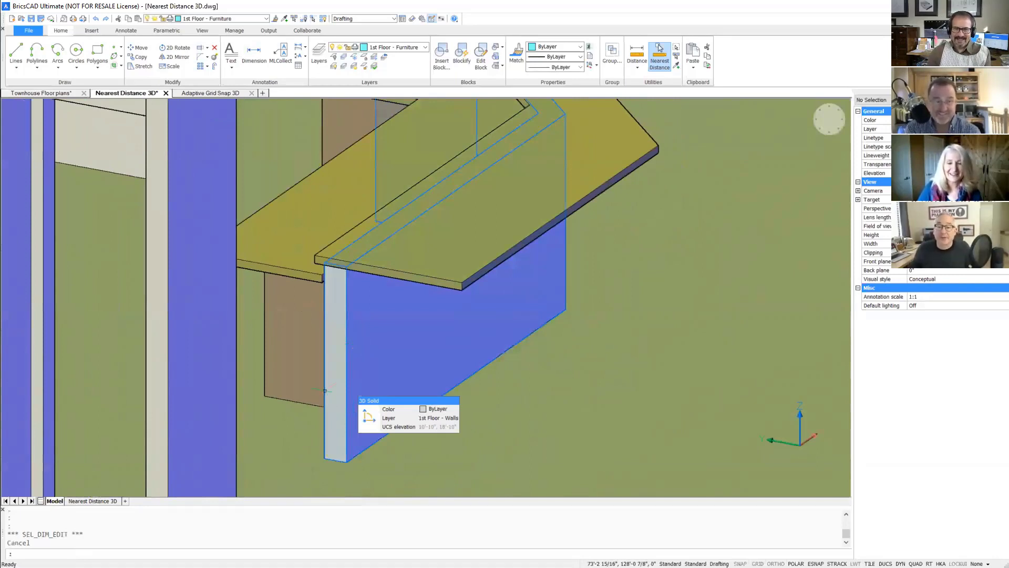
scroll(339, 371, up, 2)
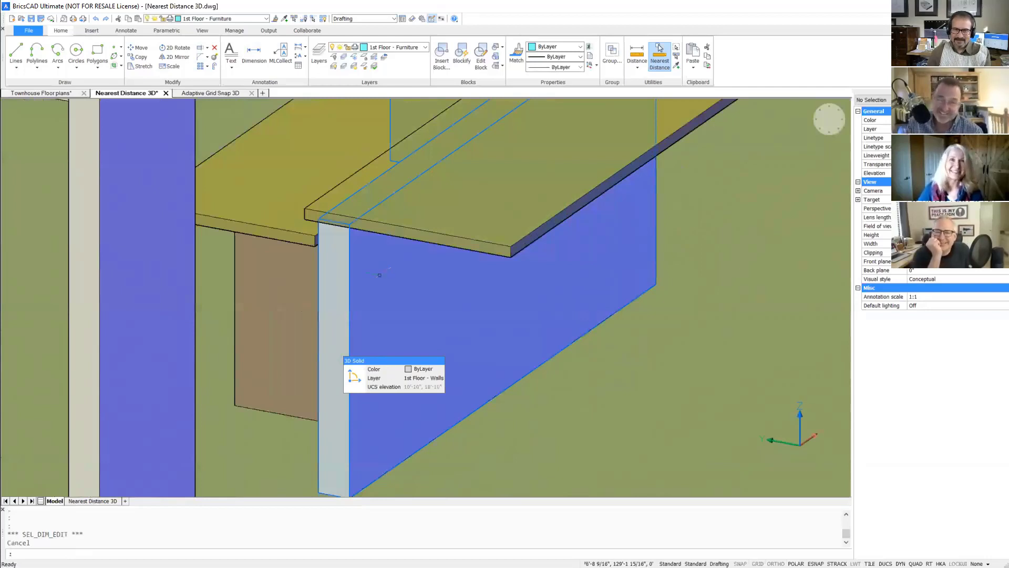
scroll(341, 269, down, 2)
middle_drag(357, 251, 358, 311)
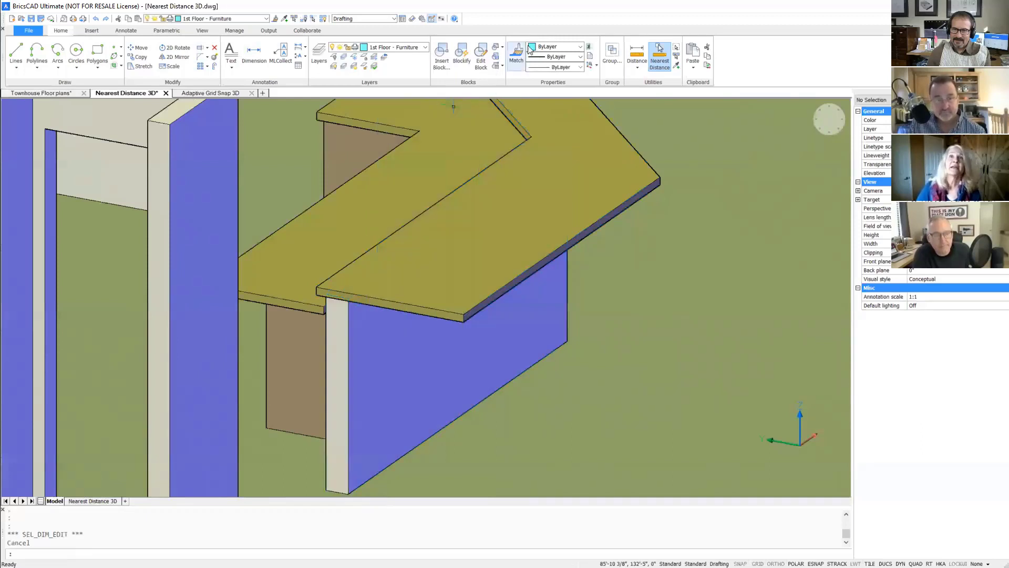
Step: Turn the Nearest Distance setting off and back on
mouse_move(536, 148)
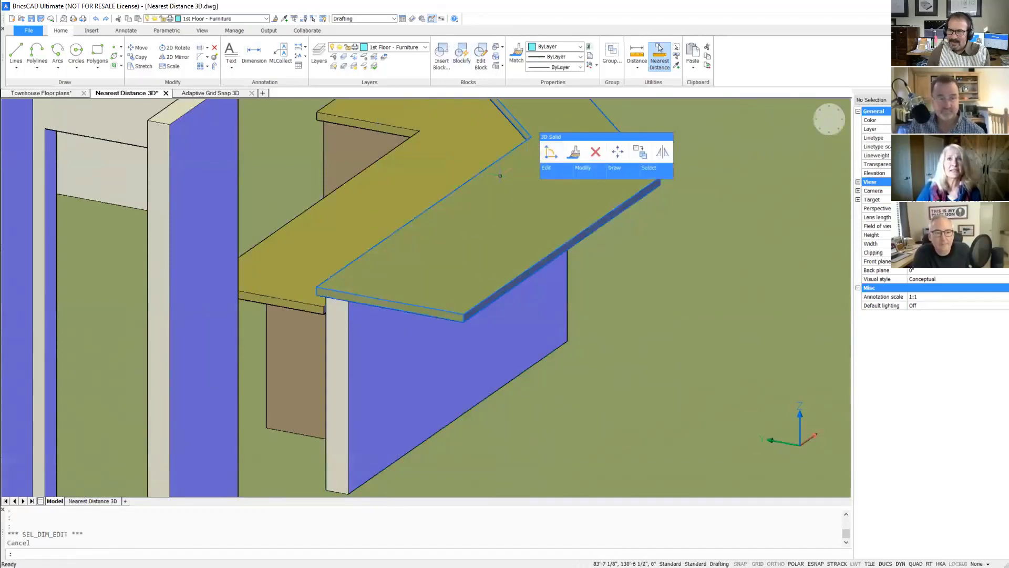
click(661, 62)
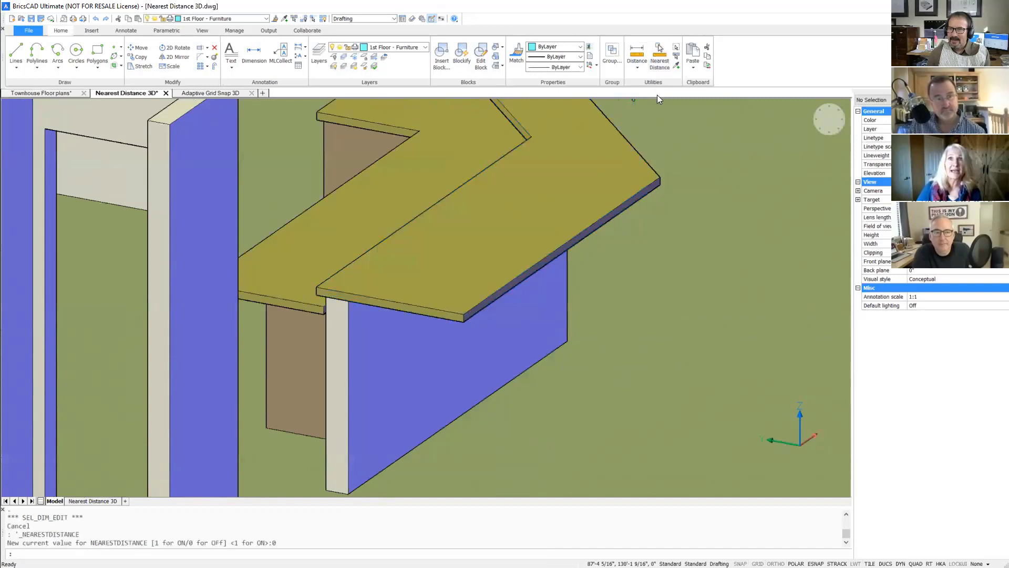
click(660, 61)
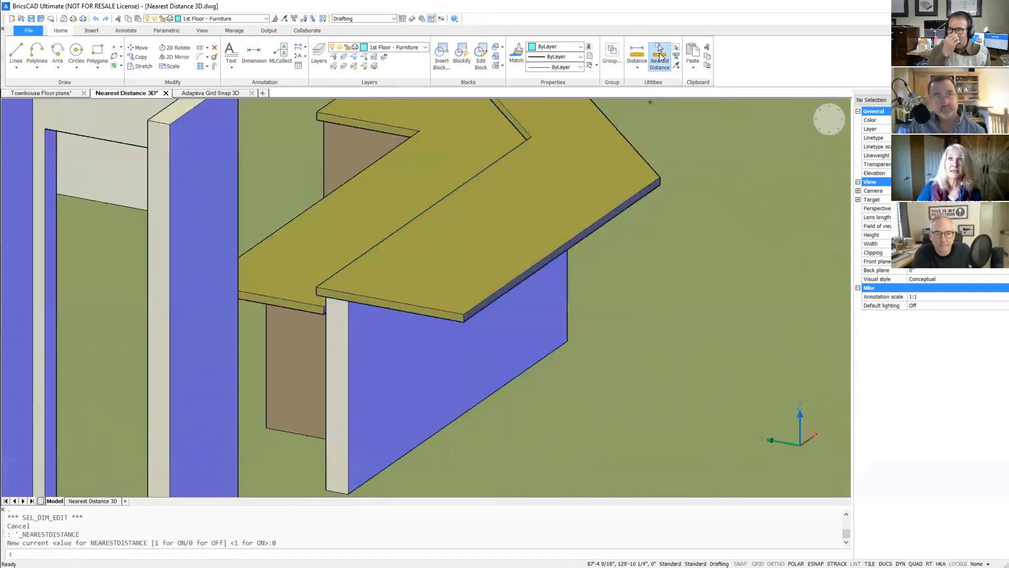
mouse_move(653, 126)
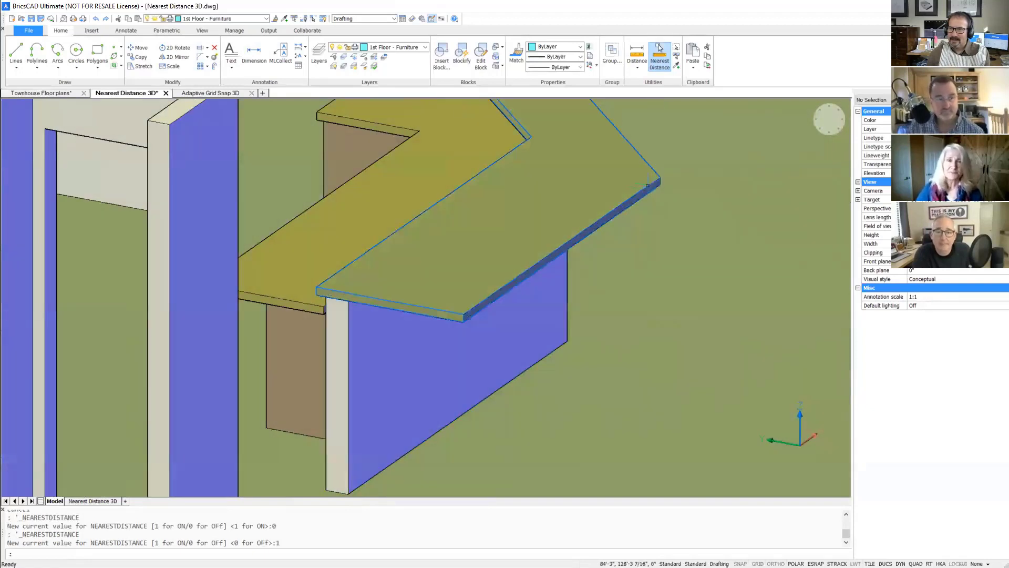
scroll(499, 148, down, 2)
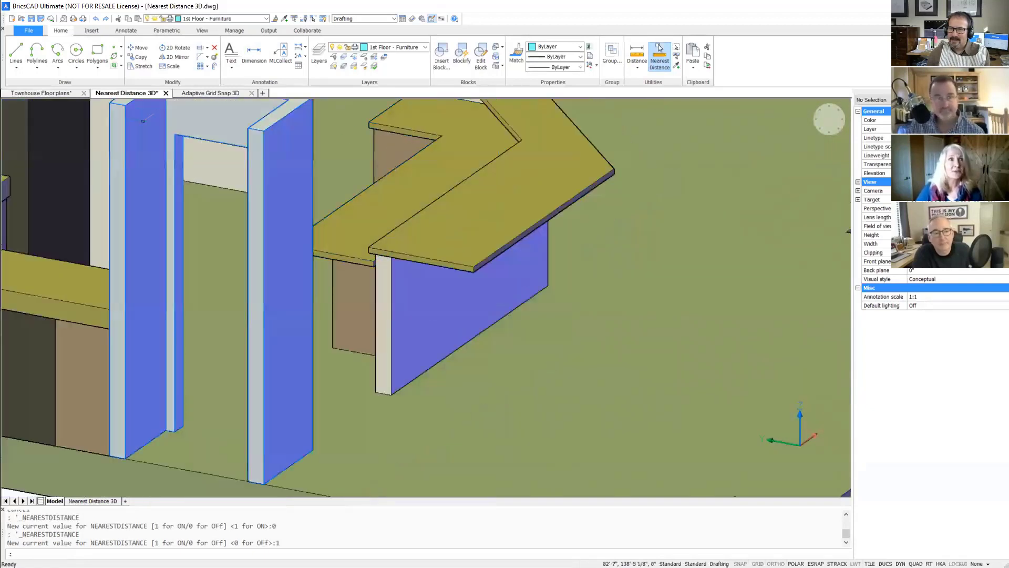
mouse_move(104, 104)
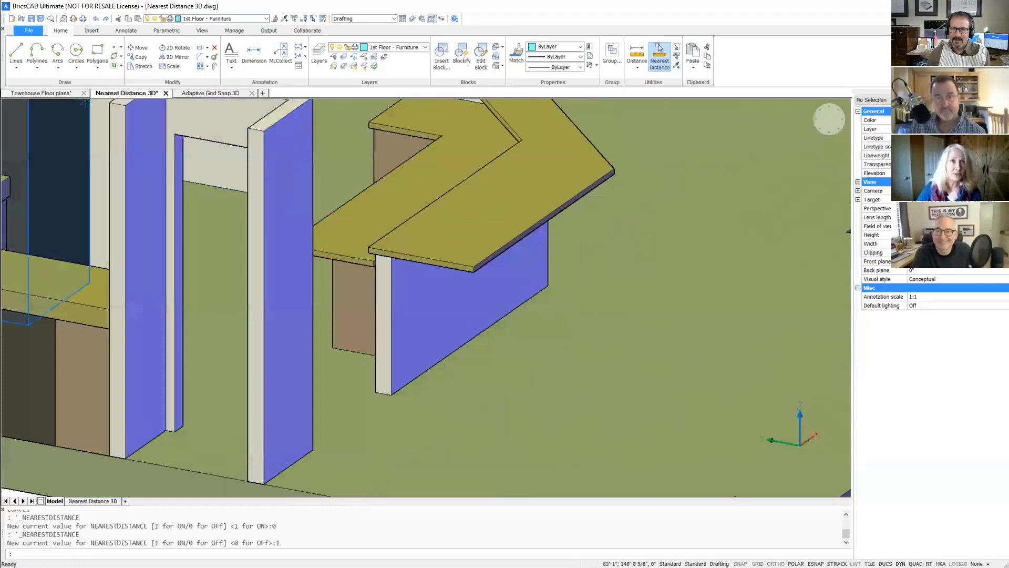
mouse_move(120, 131)
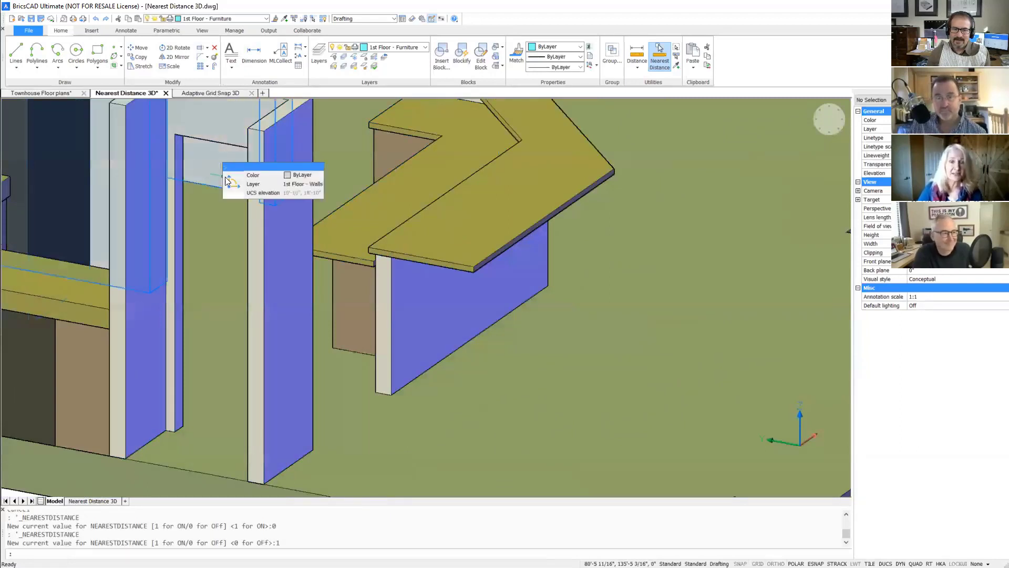
mouse_move(227, 182)
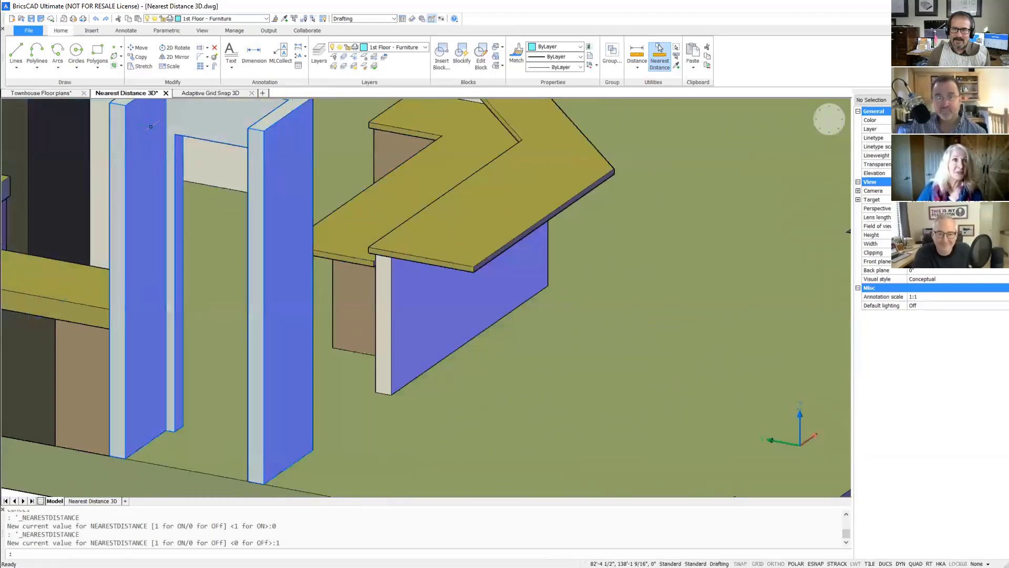
mouse_move(149, 115)
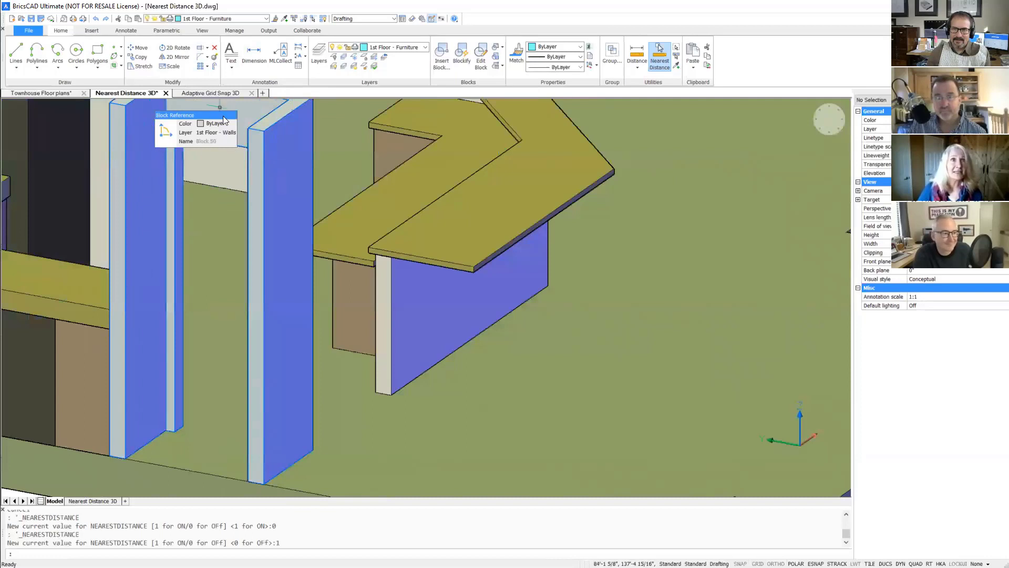
Step: Switch to the Townhouse Floor plans drawing and show the labelled living room between the fireplace and the sofa
click(57, 95)
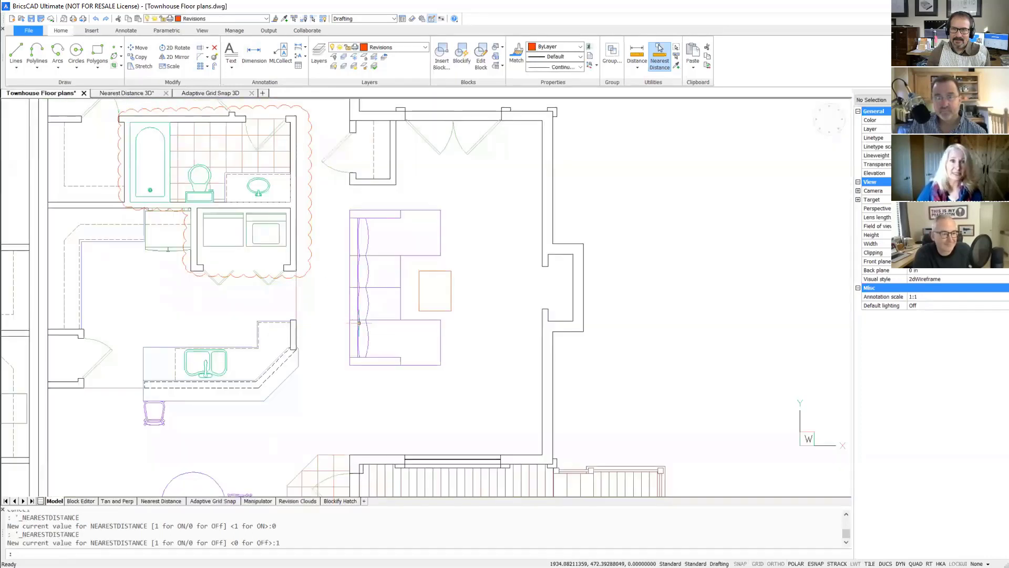
middle_drag(325, 315, 597, 309)
middle_drag(383, 326, 479, 269)
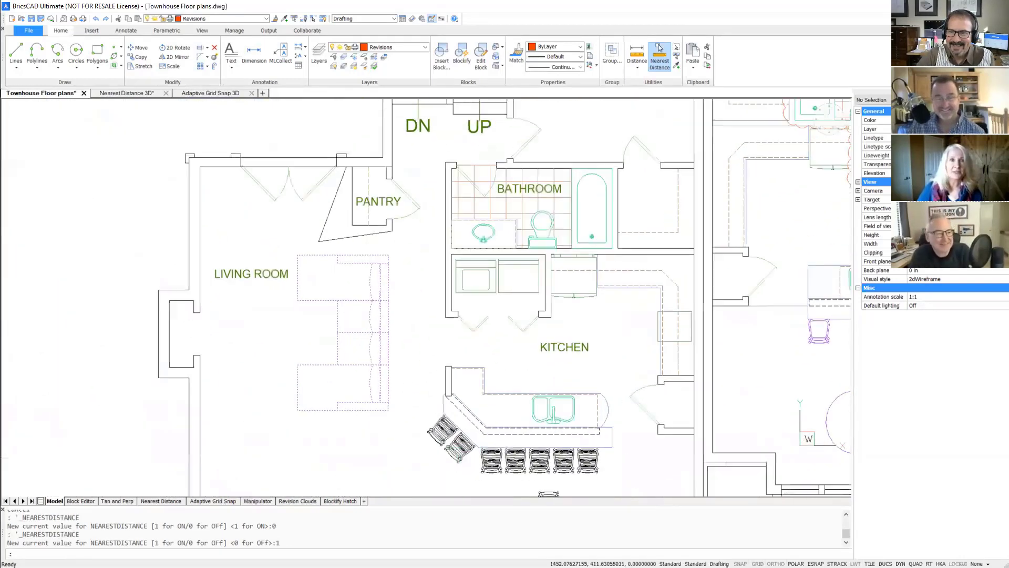
scroll(297, 363, up, 3)
middle_drag(307, 266, 307, 239)
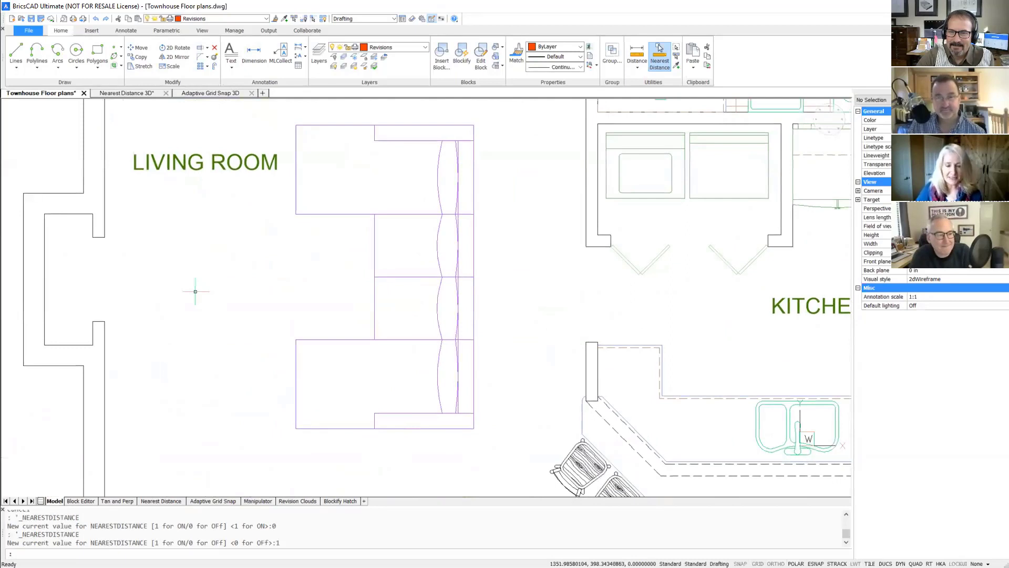
Step: Draw a circle with a 13 in radius between the living room's fireplace and sofa, snapping the radius to the adaptive grid
text(c)
key(Return)
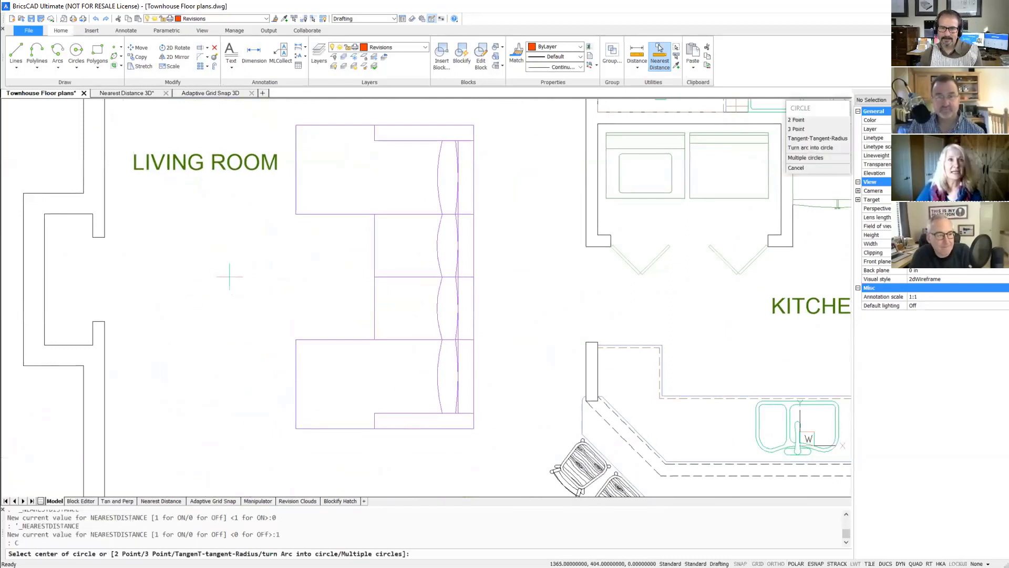
click(260, 273)
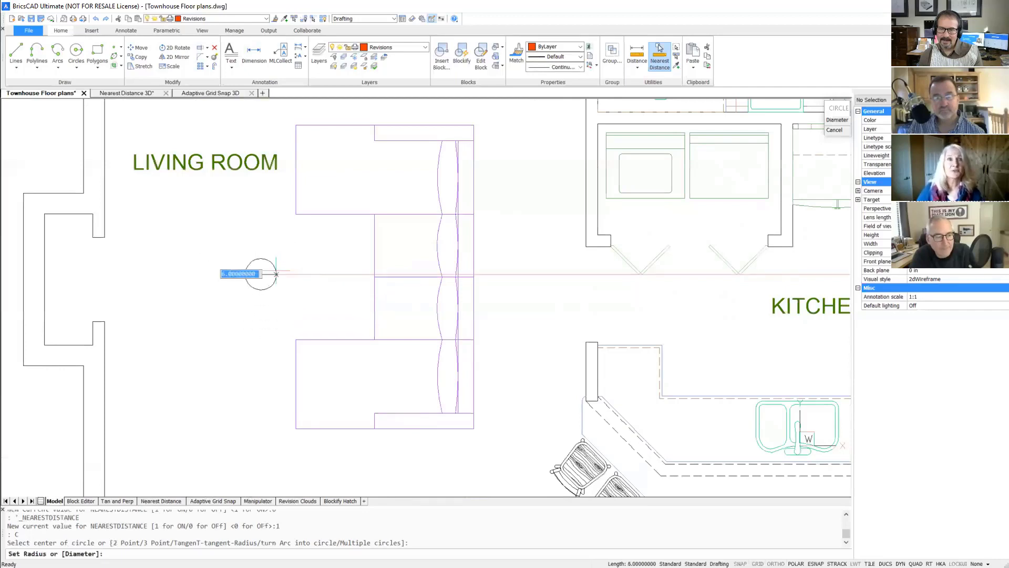
scroll(255, 275, up, 8)
scroll(281, 282, up, 5)
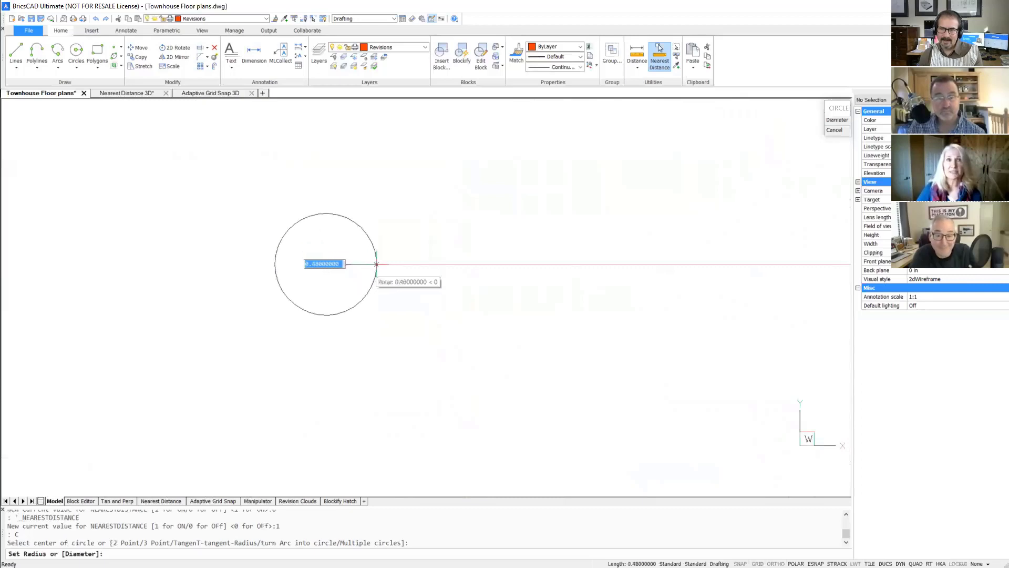
scroll(328, 265, down, 6)
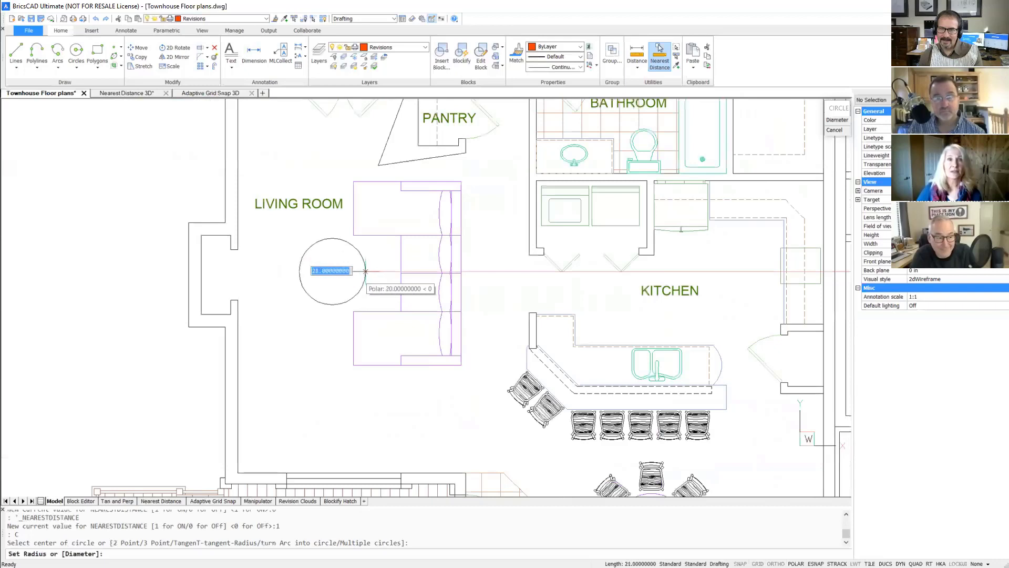
scroll(365, 271, down, 2)
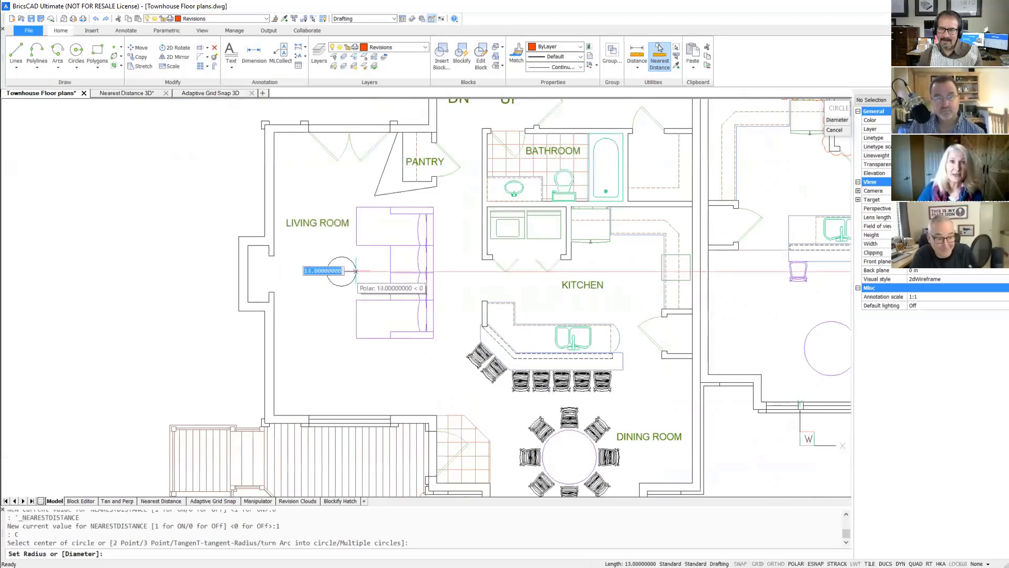
scroll(358, 272, up, 2)
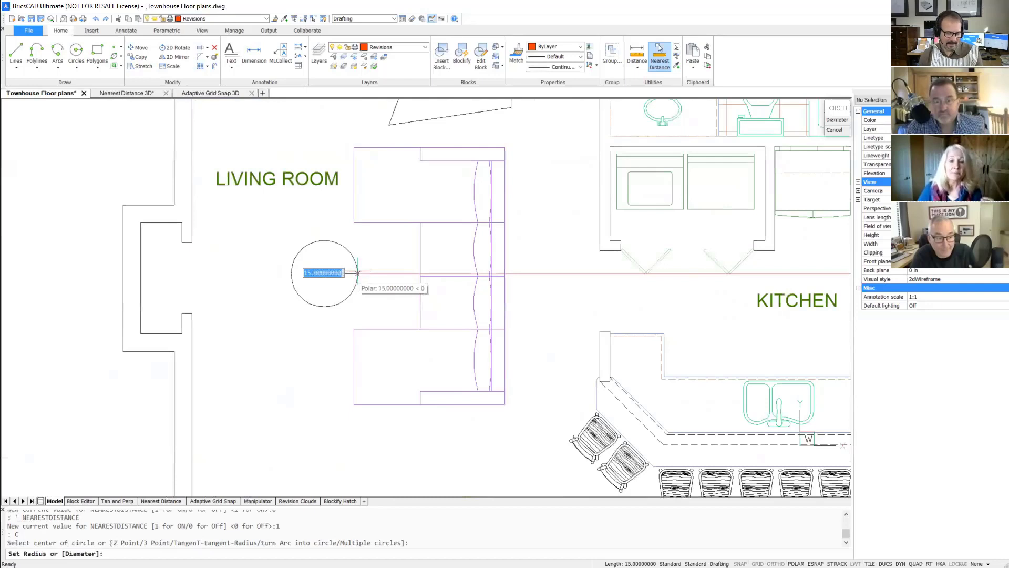
scroll(346, 274, up, 1)
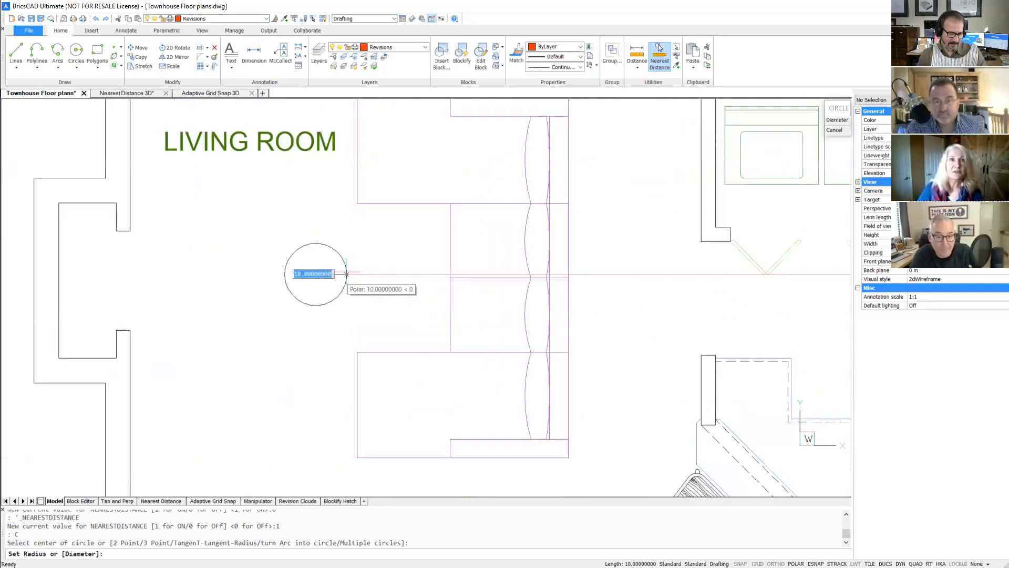
scroll(347, 274, up, 2)
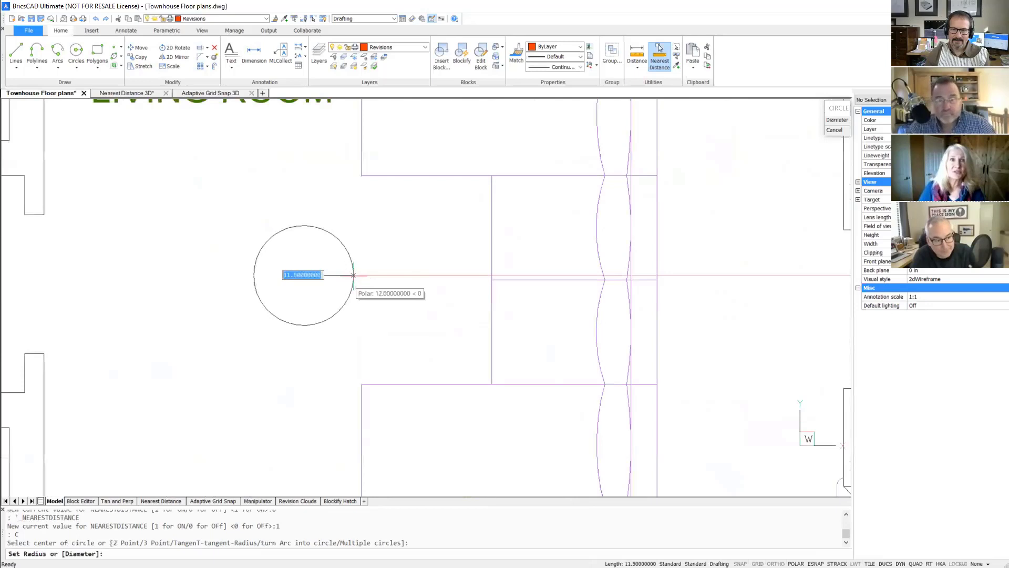
scroll(354, 279, down, 2)
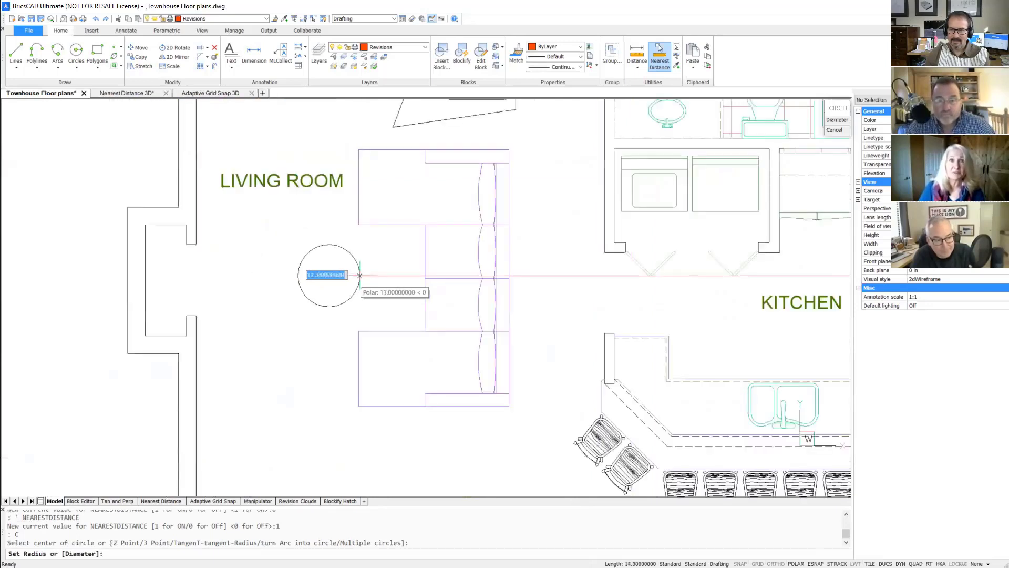
click(358, 275)
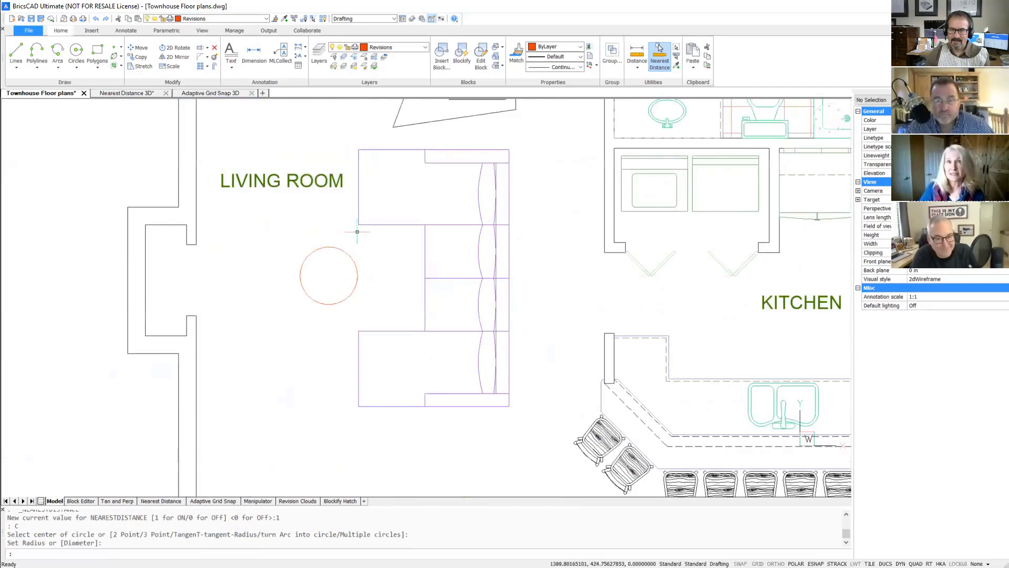
Step: Check the radius of the new circle in the living room
click(335, 248)
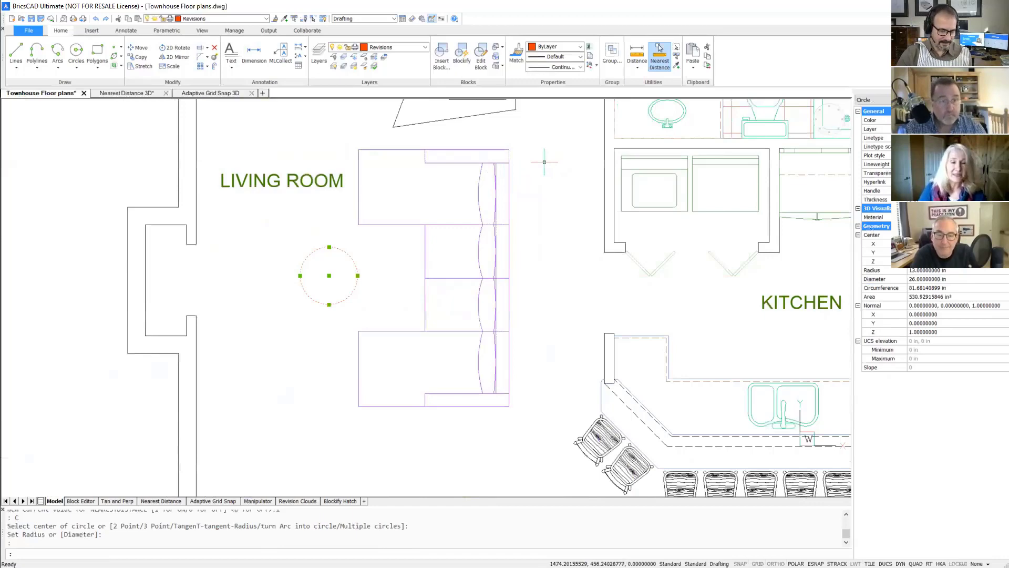
key(Escape)
scroll(557, 210, down, 3)
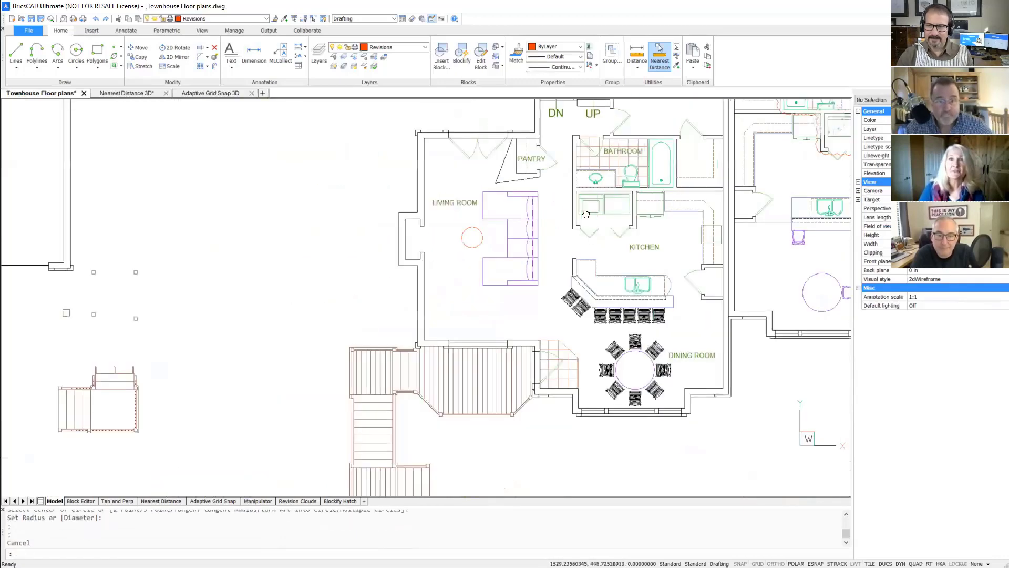
middle_drag(586, 214, 527, 241)
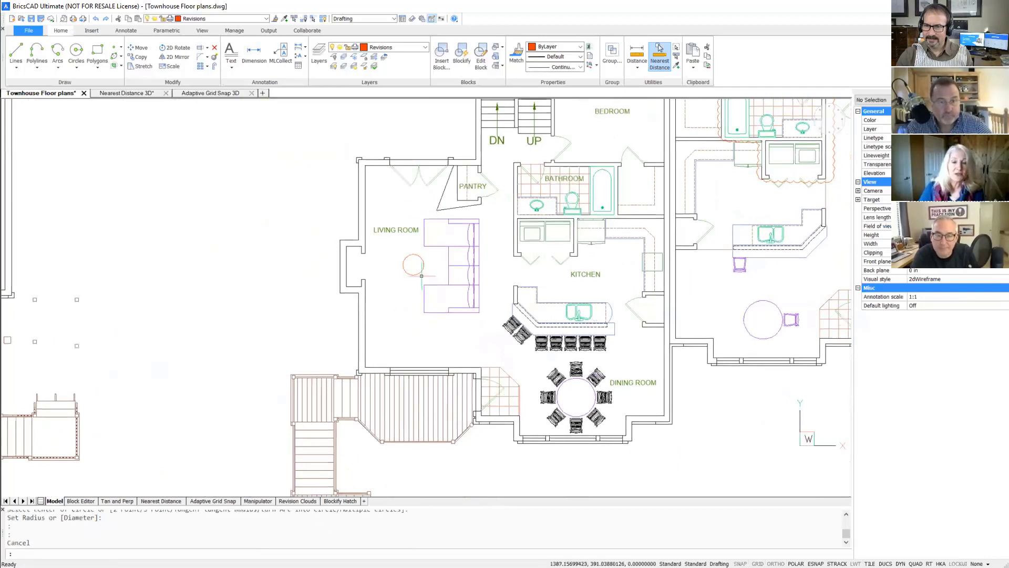
mouse_move(420, 271)
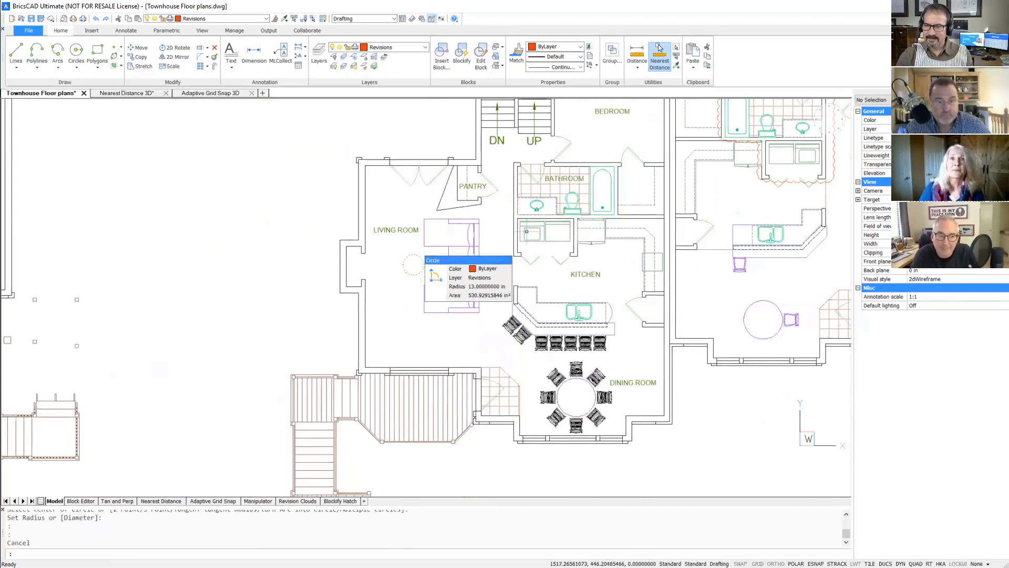
Step: Check the length of the long vertical wall line separating the two townhouse units
middle_drag(576, 219, 459, 257)
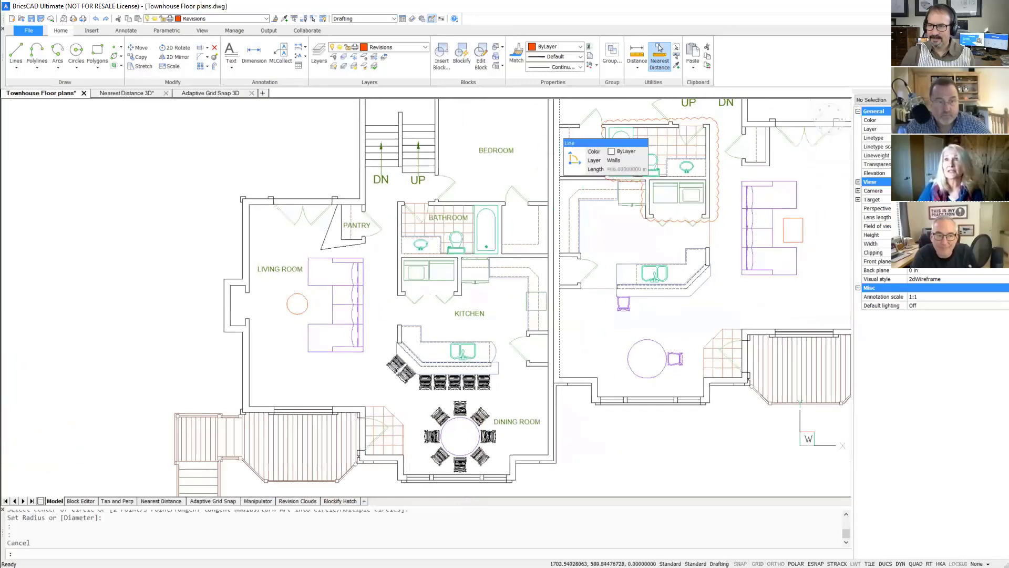
click(560, 153)
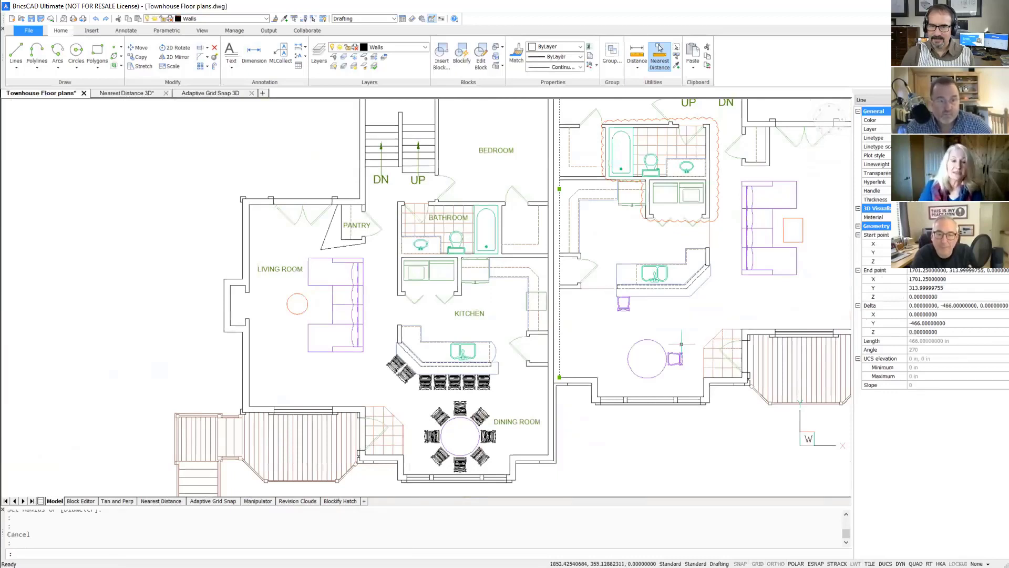
key(Escape)
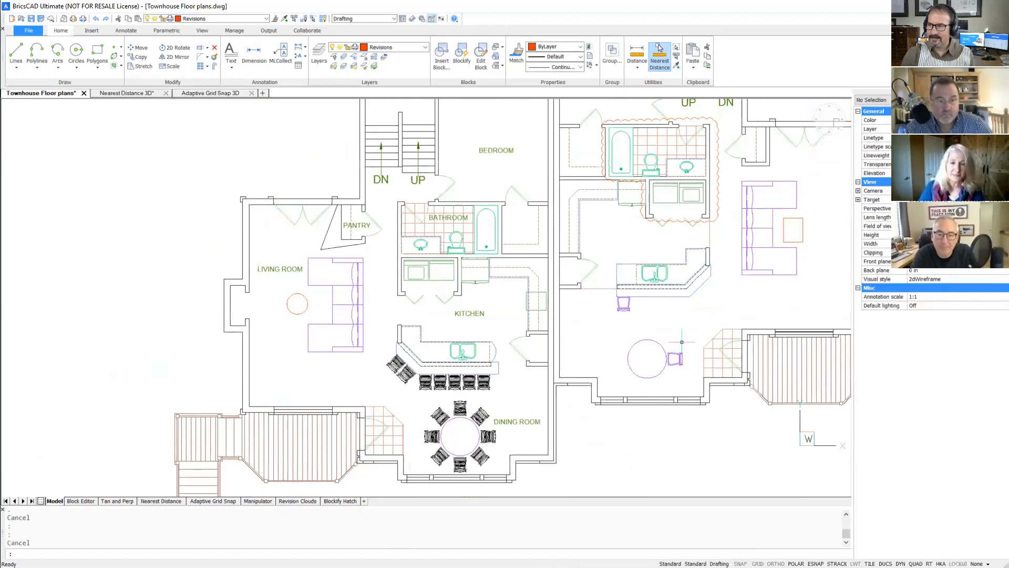
scroll(591, 320, down, 2)
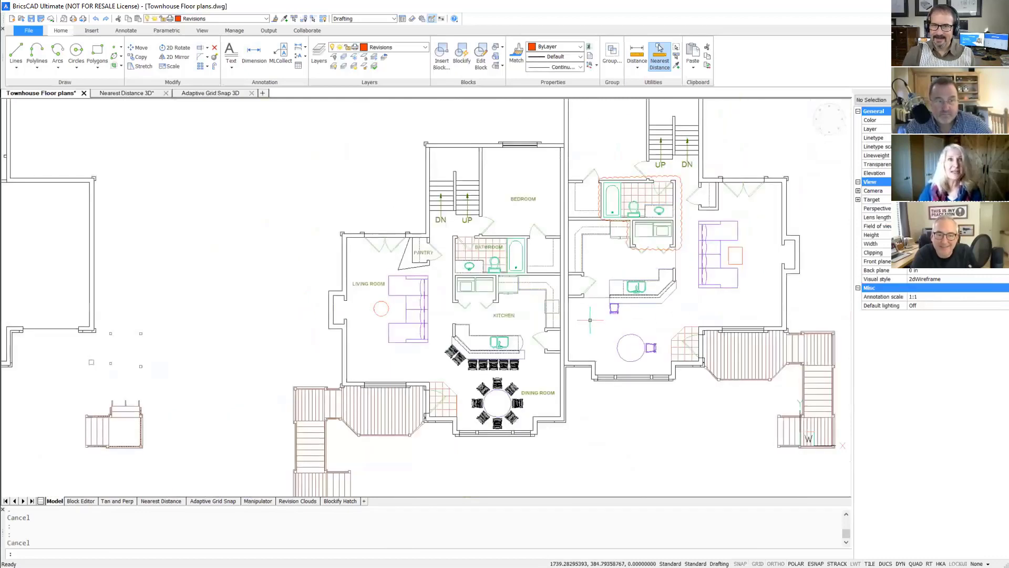
Step: Switch to the Adaptive Grid Snap 3D drawing and show the townhouse building in model space
click(205, 94)
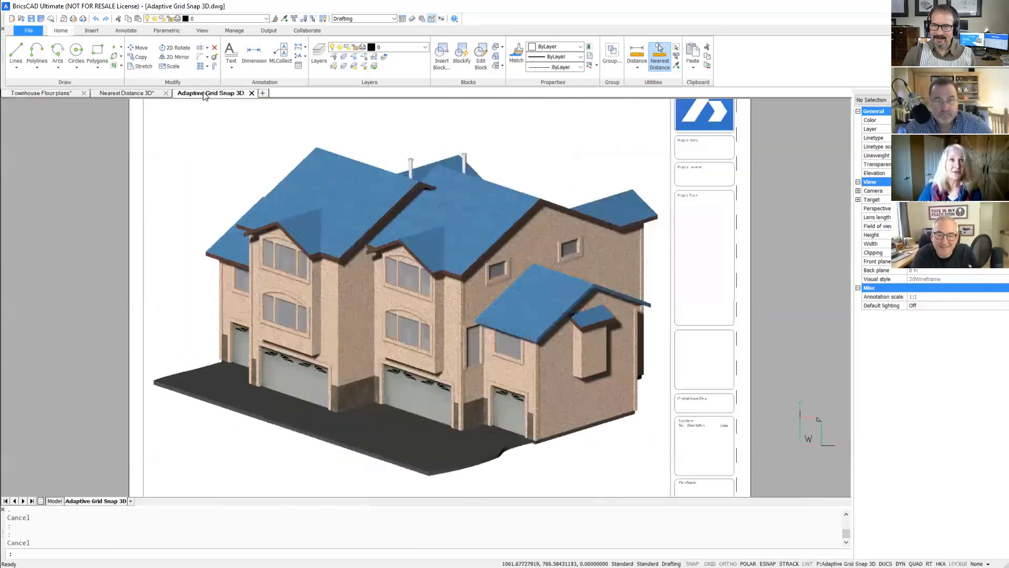
click(55, 500)
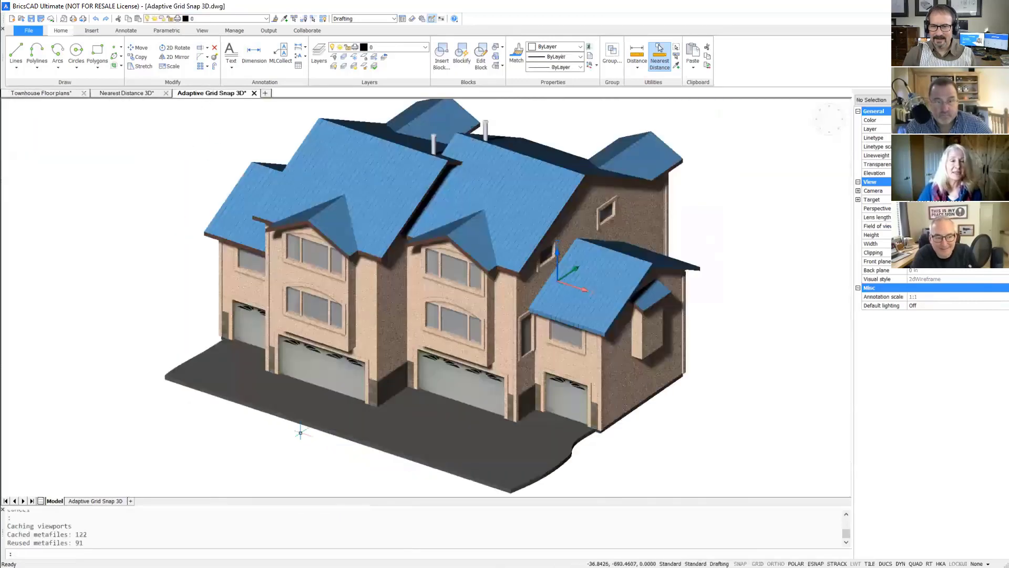
Step: Draw a box on the outer face of the small-roofed wall projection, about 22 by 26 in, extruded outward from the wall
scroll(691, 435, up, 5)
scroll(692, 435, up, 5)
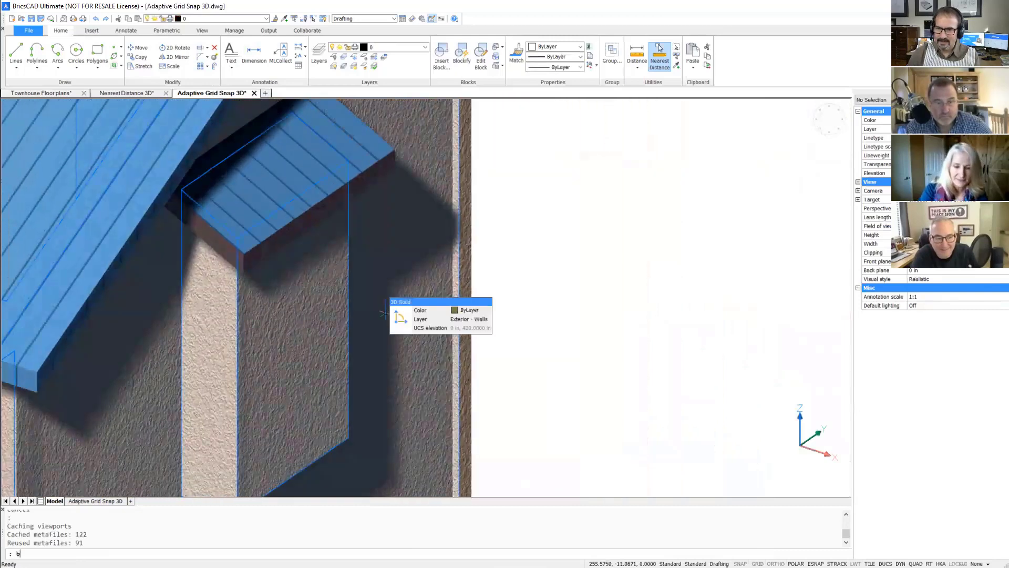
text(ox)
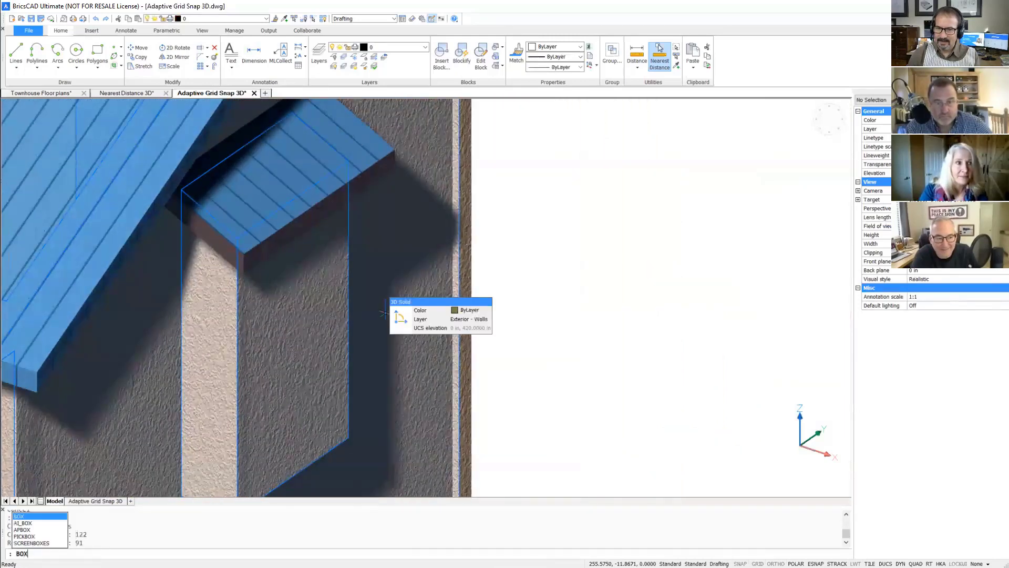
key(Return)
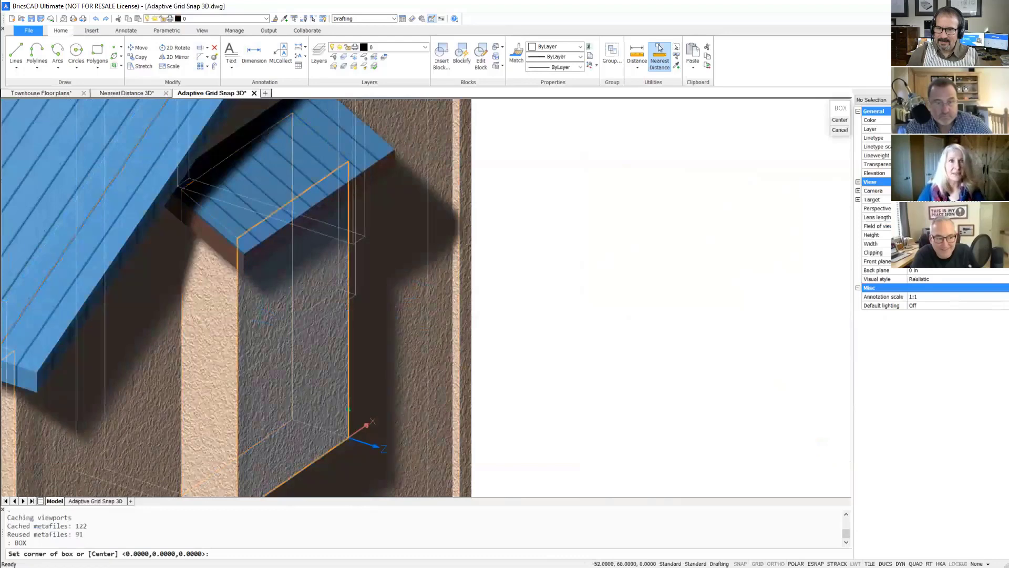
click(269, 274)
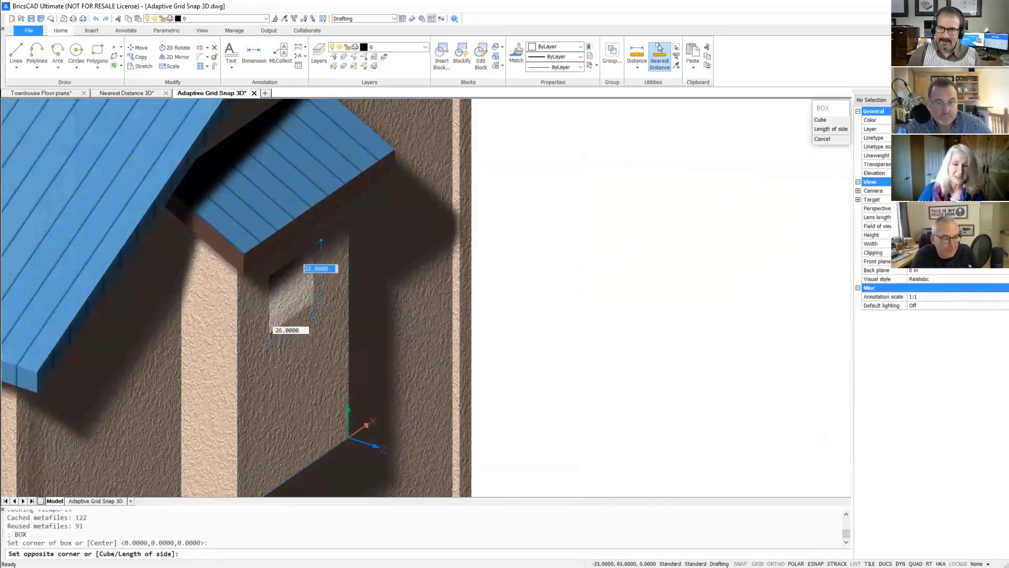
click(312, 316)
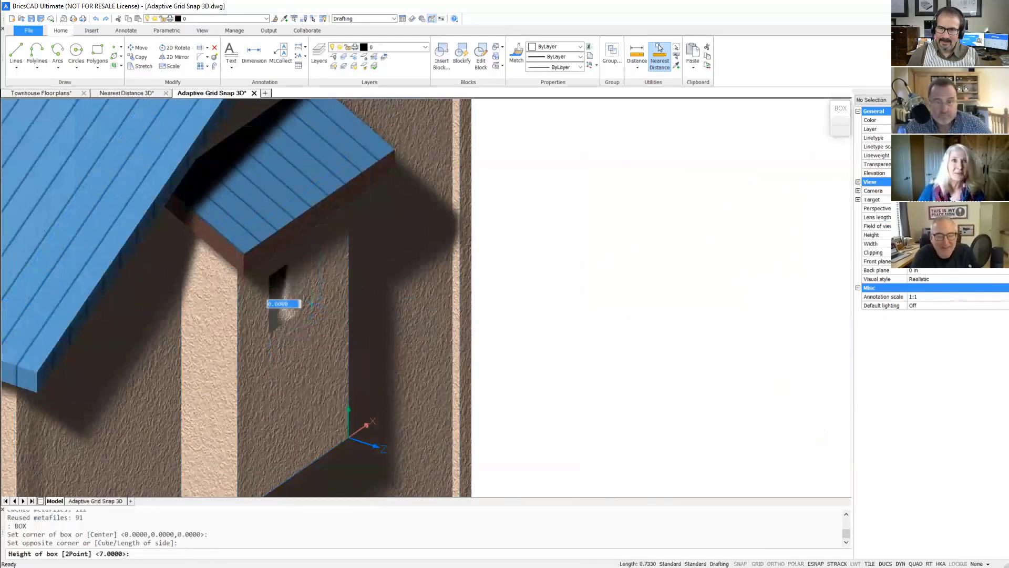
click(331, 316)
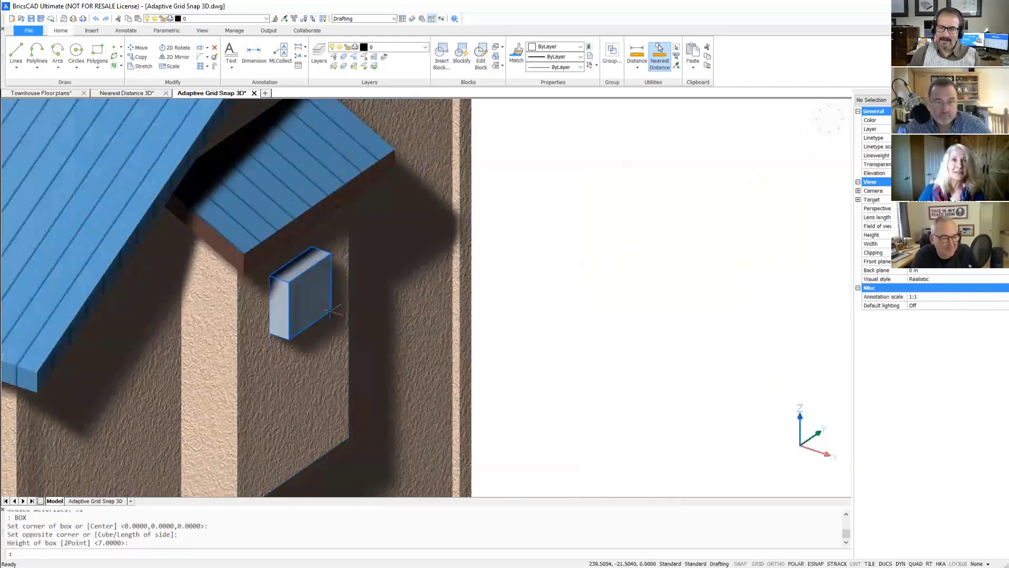
Step: Nudge the box's front top edge outward along the X axis in 0.4 in increments, then partly back
scroll(294, 284, up, 3)
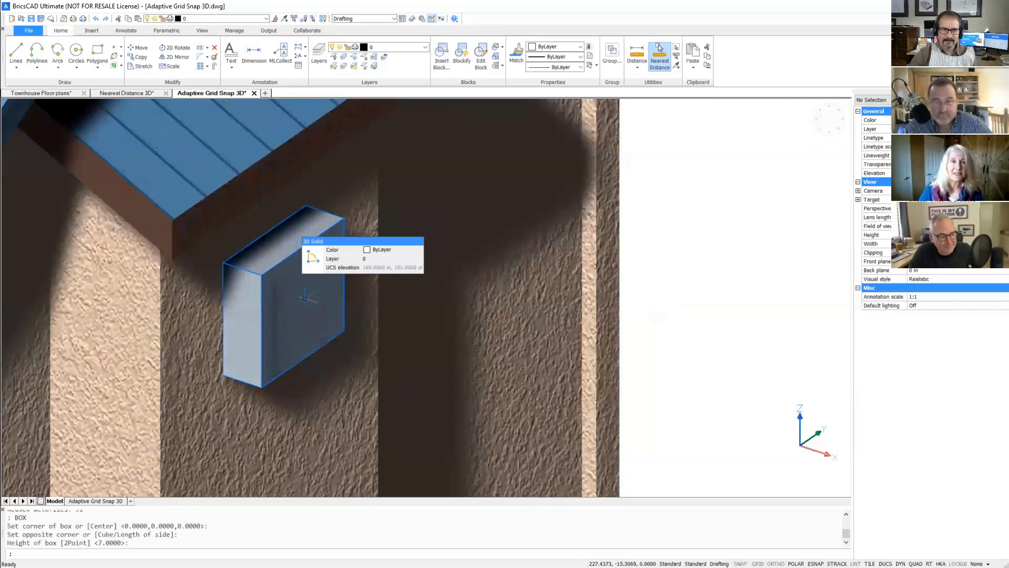
click(285, 257)
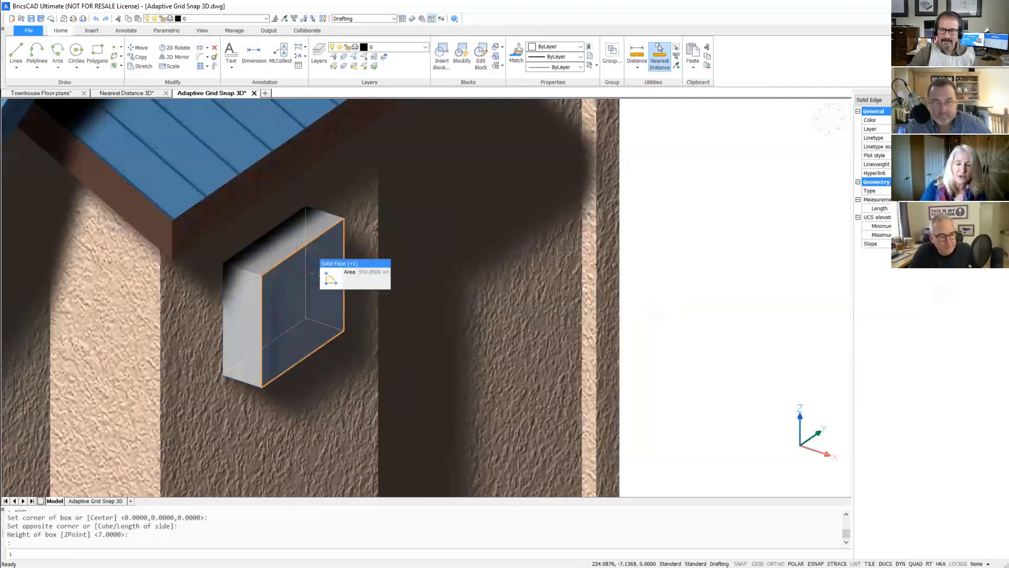
key(ctrl+Right)
key(ctrl+Right)
key(ctrl+Right)
key(ctrl+Right)
key(ctrl+Right)
key(ctrl+Right)
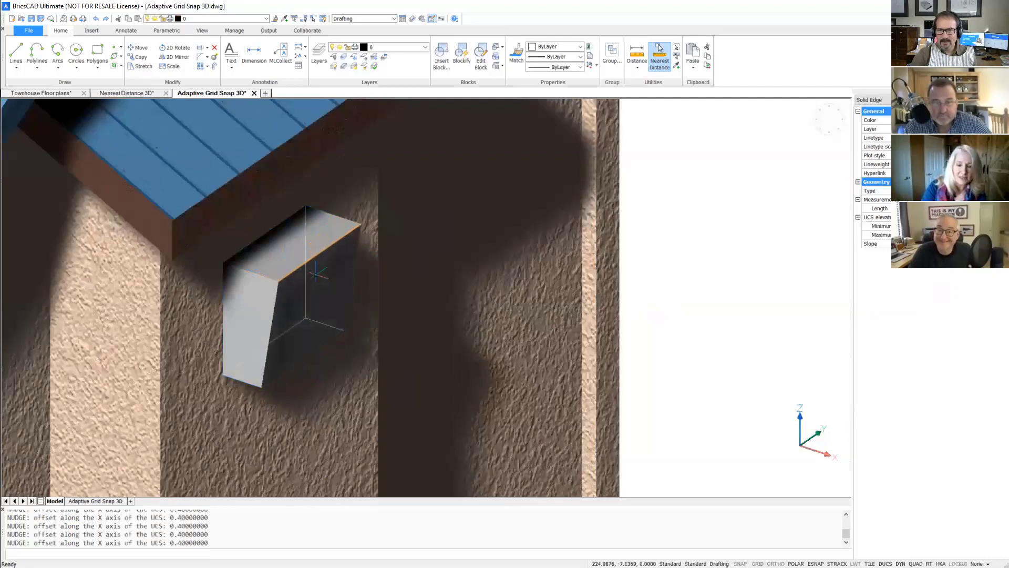
key(ctrl+Left)
key(ctrl+Left)
key(ctrl+Left)
key(ctrl+Left)
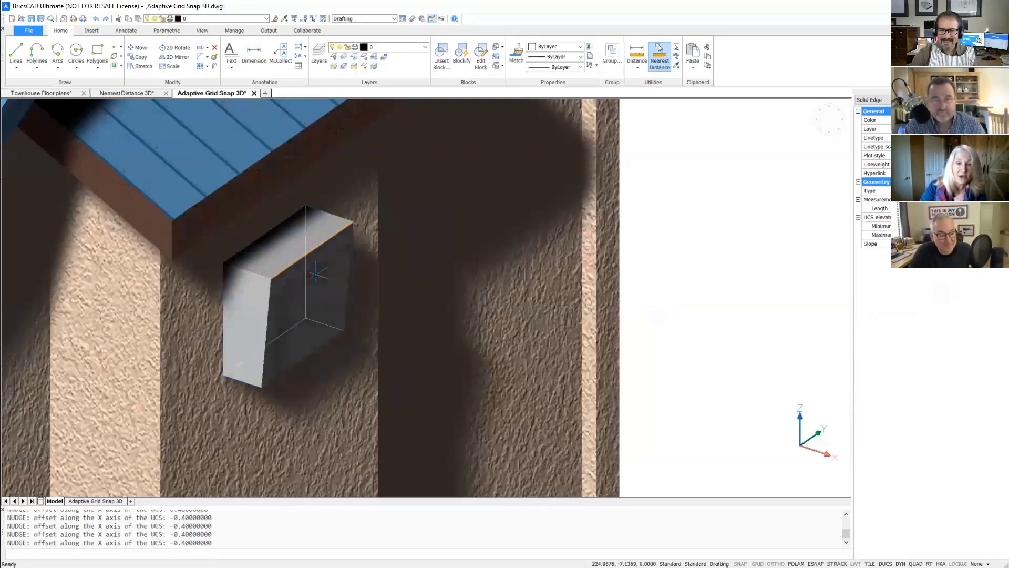
Step: Nudge the same box edge back and forth along the Y axis in 1 in increments and clear the selection
key(ctrl+Up)
key(ctrl+Up)
key(ctrl+Up)
key(ctrl+Up)
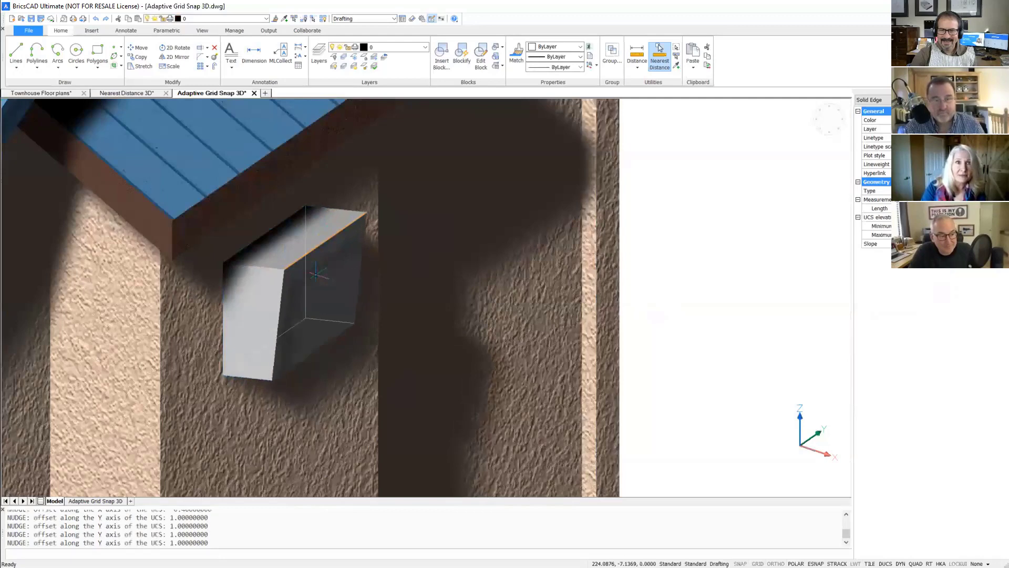
key(ctrl+Down)
key(ctrl+Down)
key(ctrl+Down)
key(ctrl+Down)
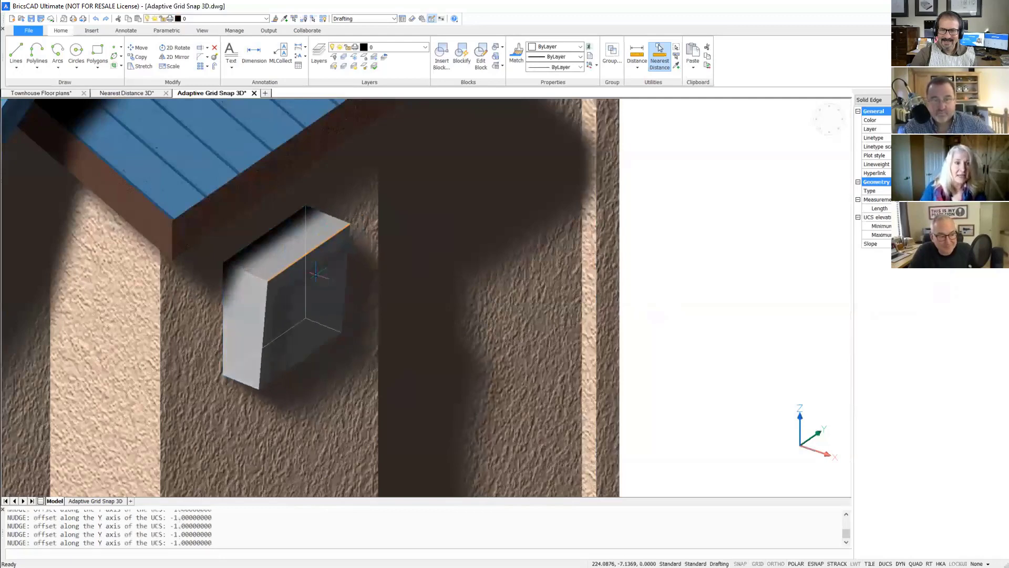
key(Escape)
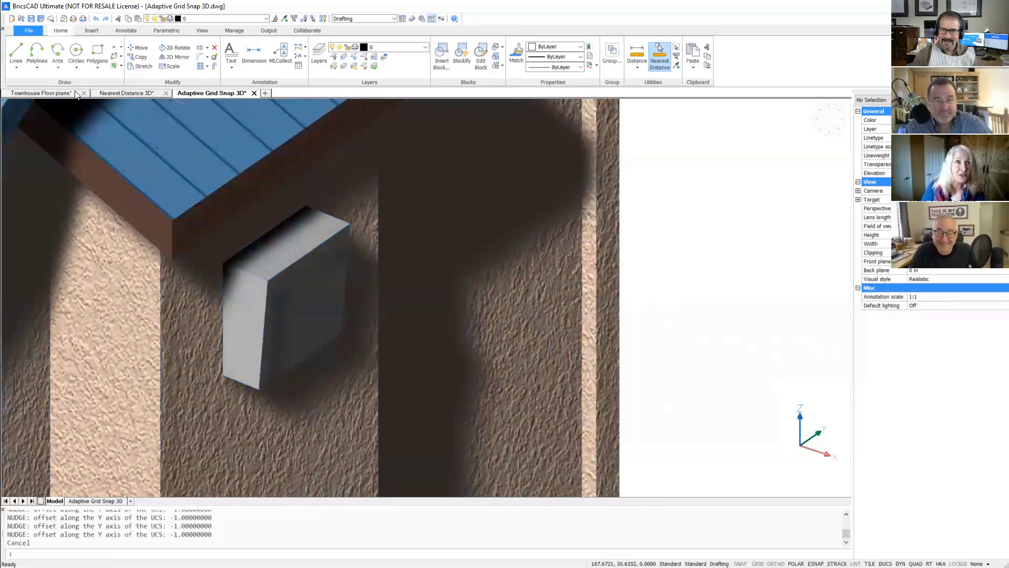
Step: Switch to the Townhouse Floor plans drawing and show the circle in the living room up close
click(54, 94)
scroll(421, 349, up, 3)
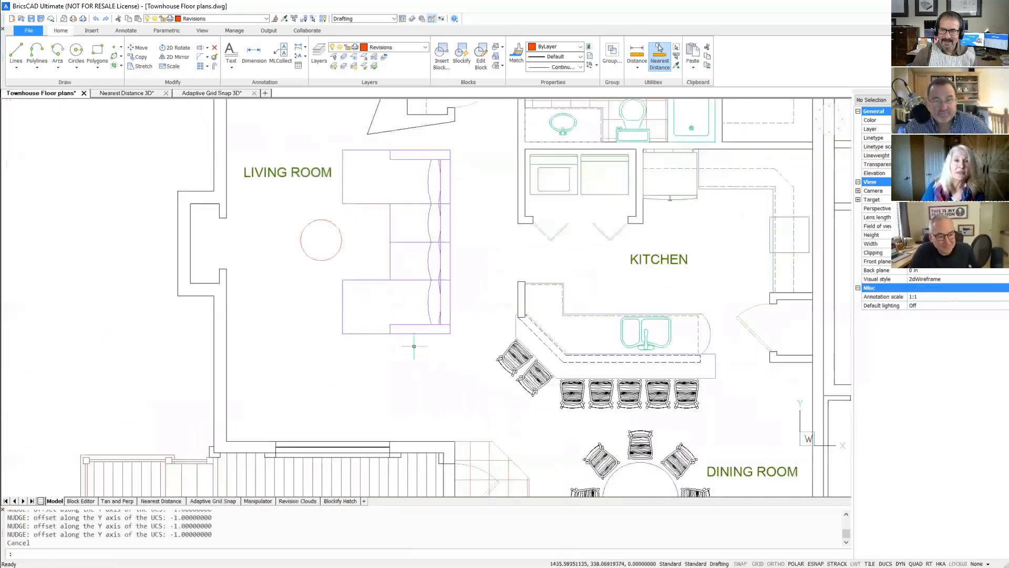
scroll(389, 299, up, 2)
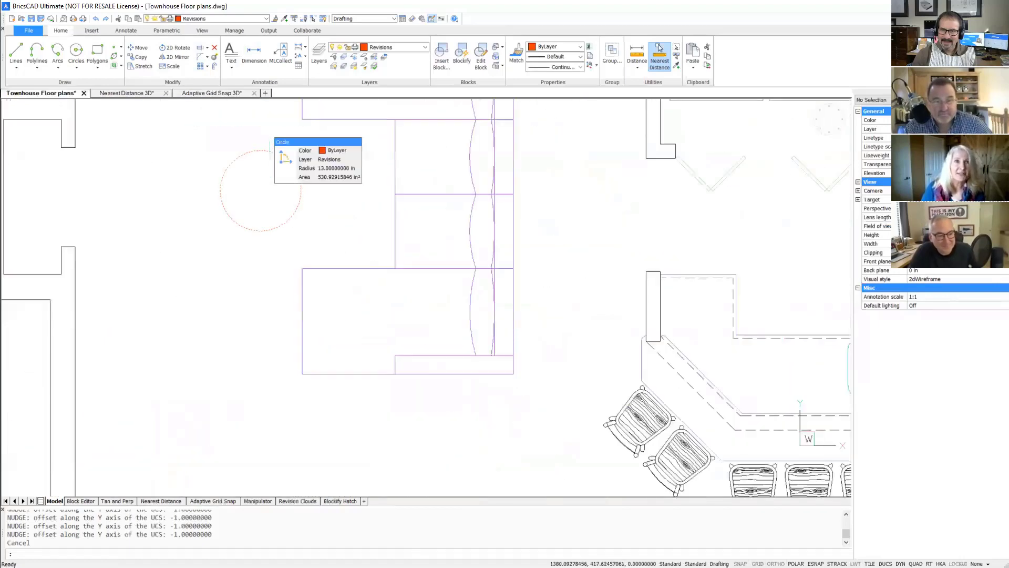
Step: Try to move the living room's circle horizontally with the Manipulator, using its ruler increments
click(271, 151)
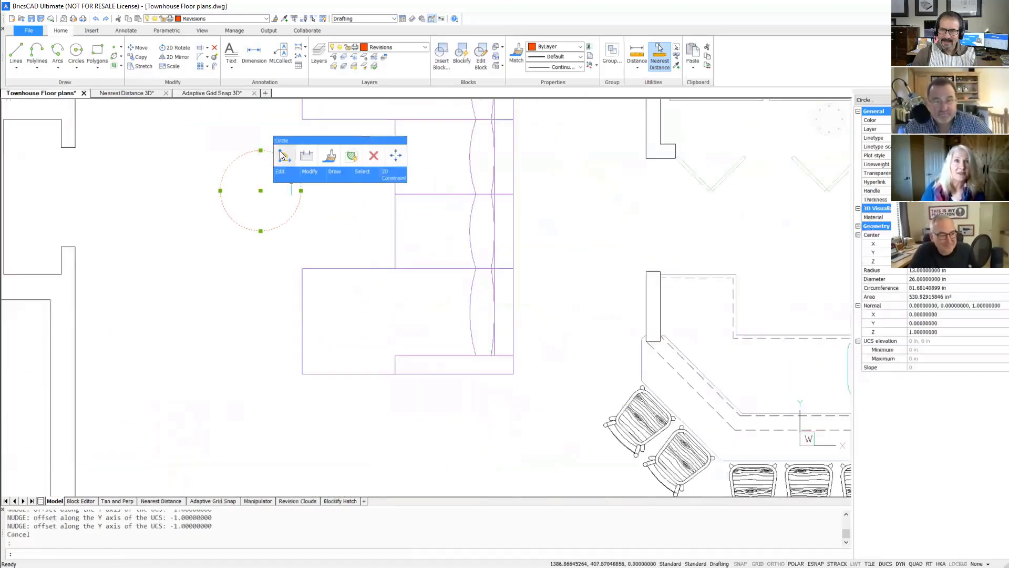
click(283, 156)
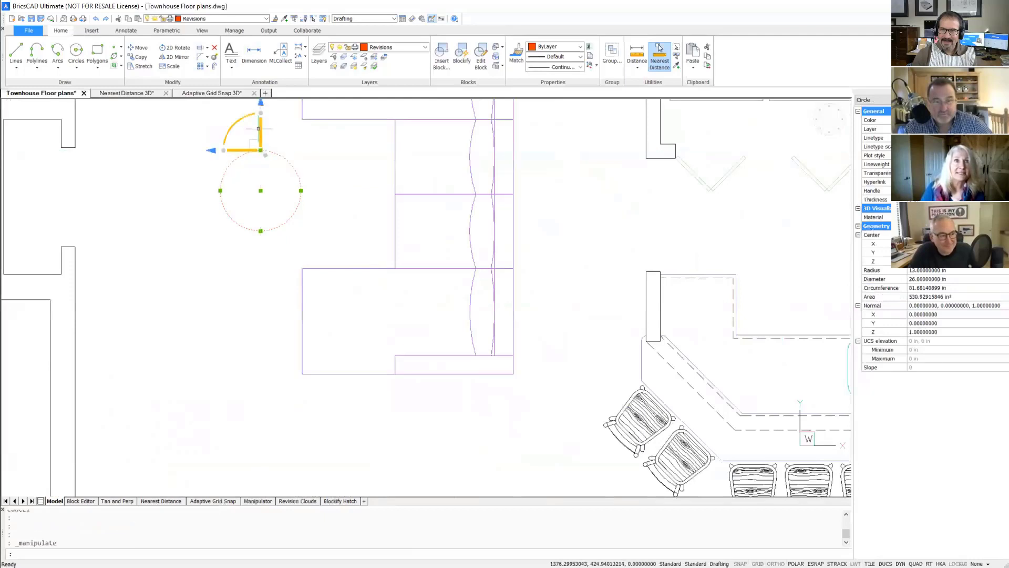
click(244, 151)
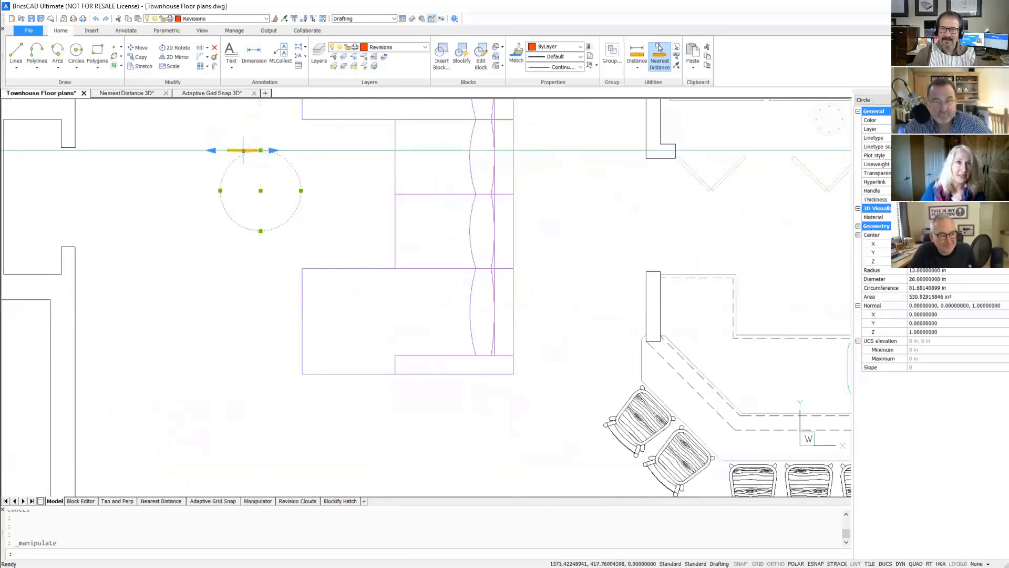
click(244, 150)
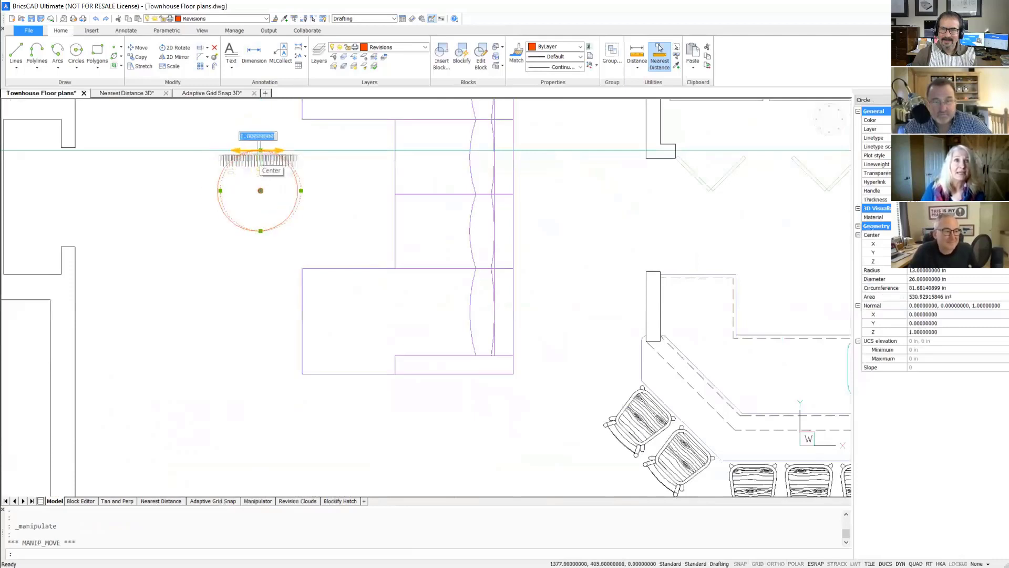
scroll(260, 158, up, 8)
scroll(281, 158, down, 10)
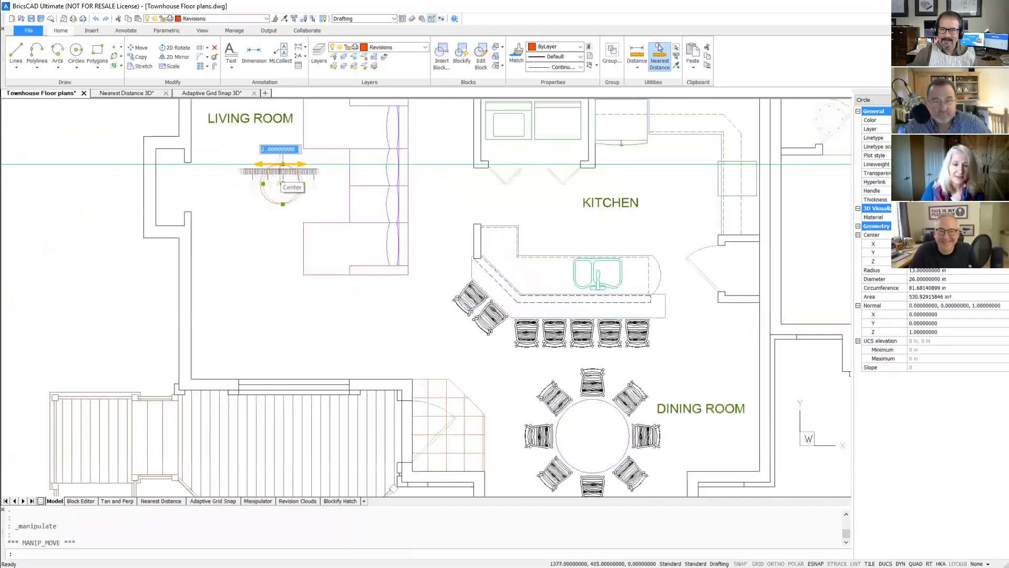
key(Escape)
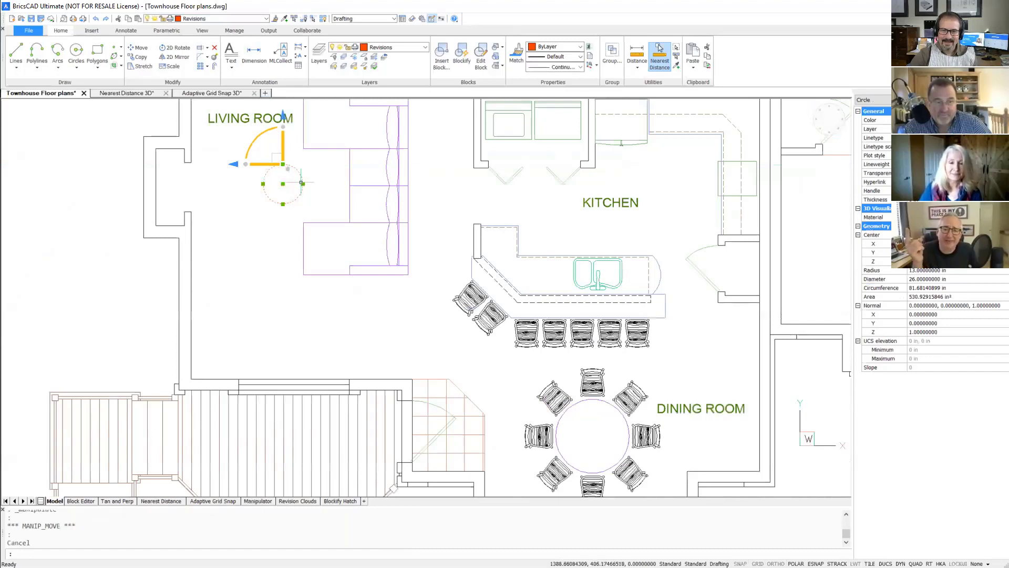
mouse_move(303, 182)
key(Escape)
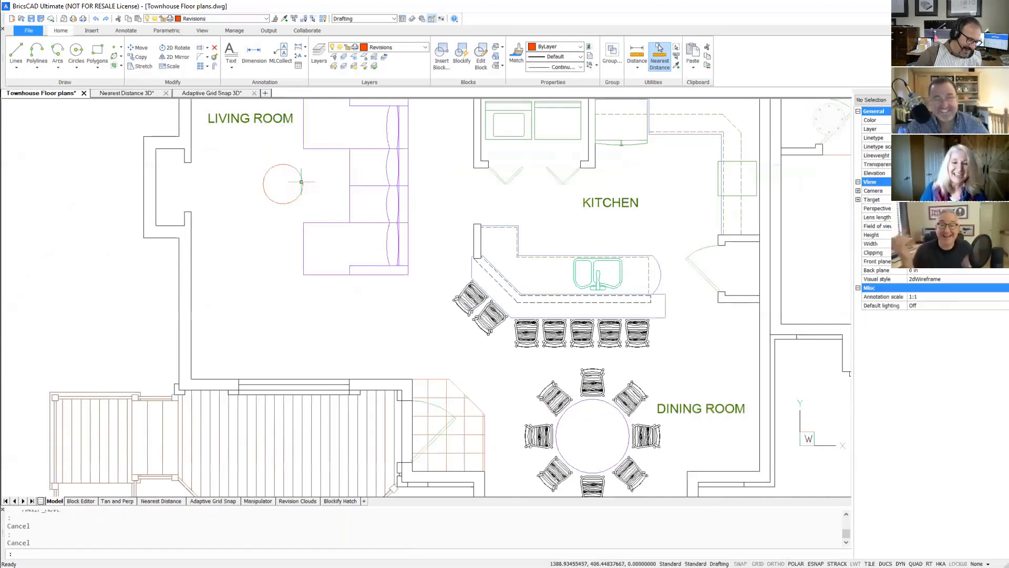